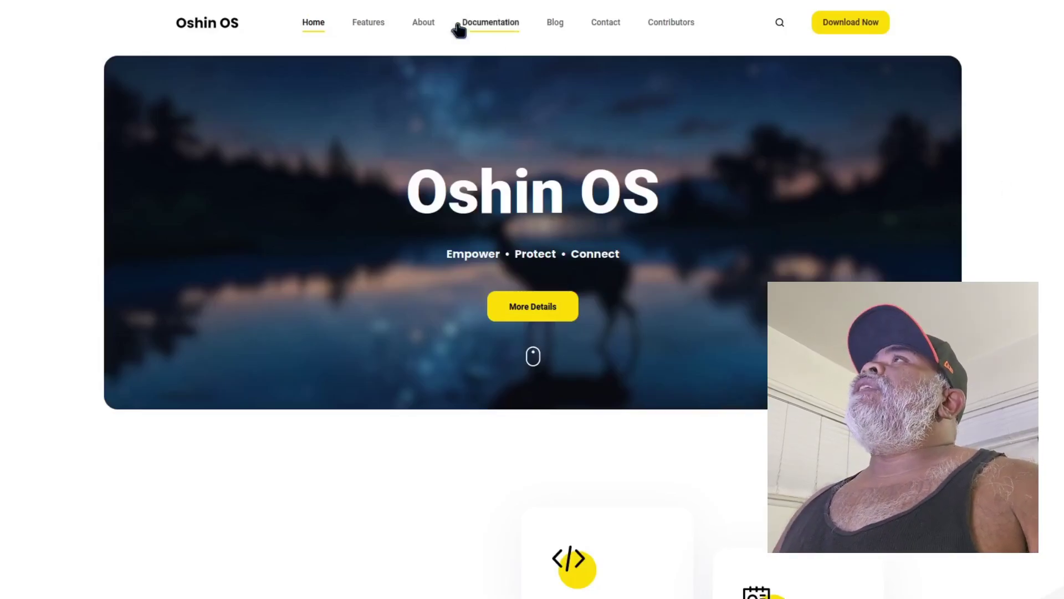
Open the website's About page with the 'What is Oshin OS?' overview
{"action": "left_click", "coordinate": [417, 24]}
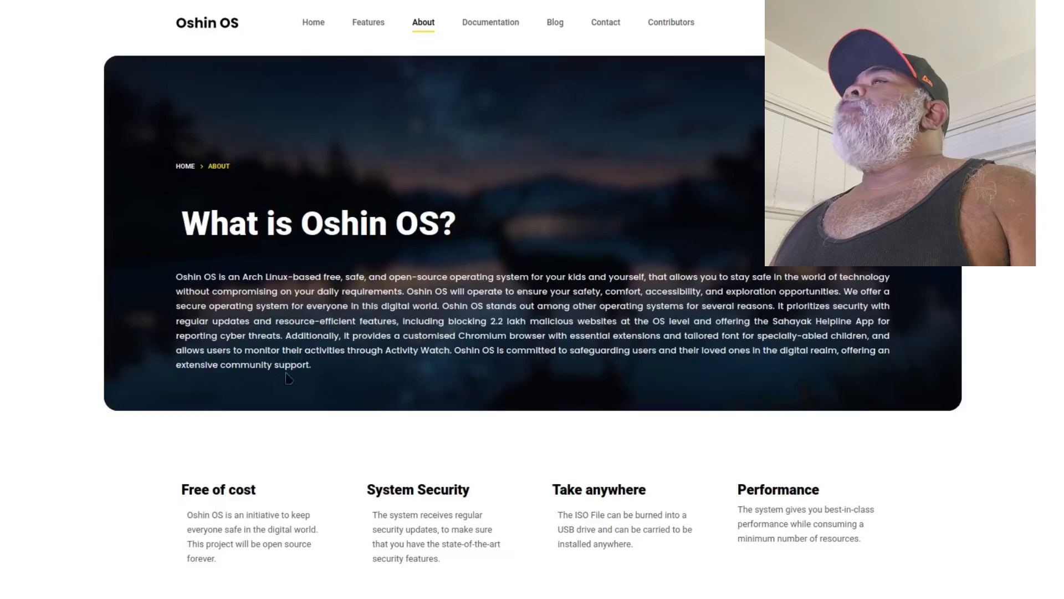
Scroll the About page down to the Contribute section and back to the top
{"action": "scroll", "coordinate": [571, 353], "scroll_direction": "down", "scroll_amount": 6}
{"action": "scroll", "coordinate": [73, 475], "scroll_direction": "up", "scroll_amount": 3}
{"action": "scroll", "coordinate": [74, 476], "scroll_direction": "up", "scroll_amount": 3}
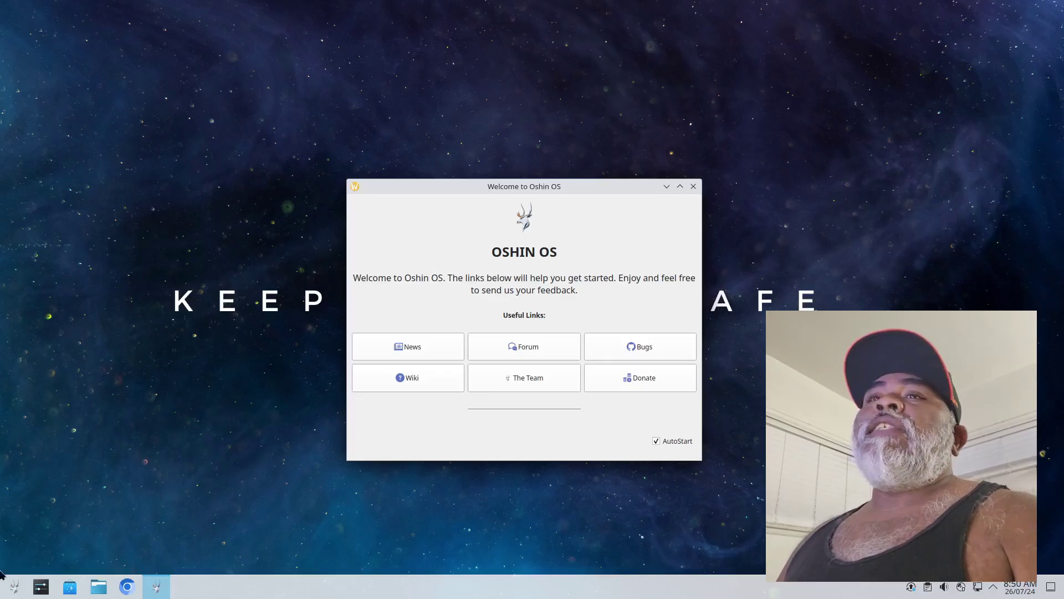
Launch Install System by searching 'install' in the launcher and authorise it with the account password
{"action": "left_click", "coordinate": [13, 586]}
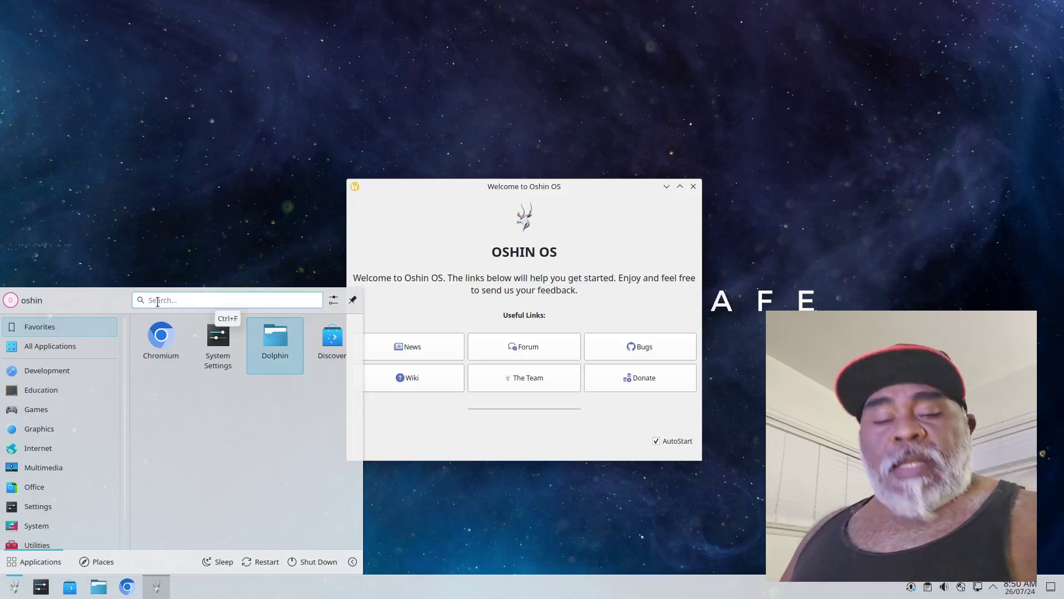
{"action": "type", "text": "install"}
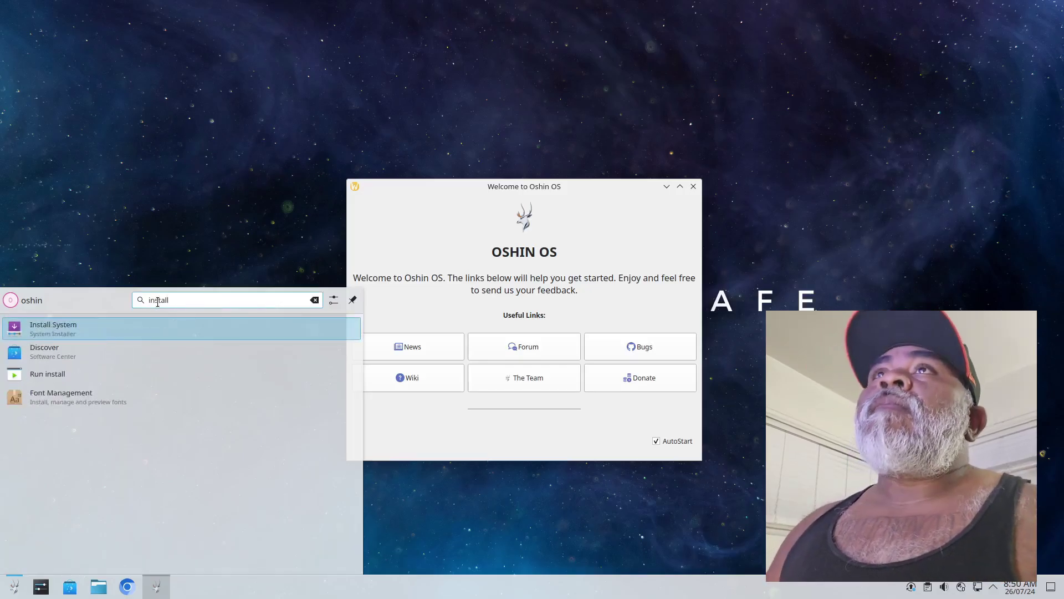
{"action": "left_click", "coordinate": [42, 327]}
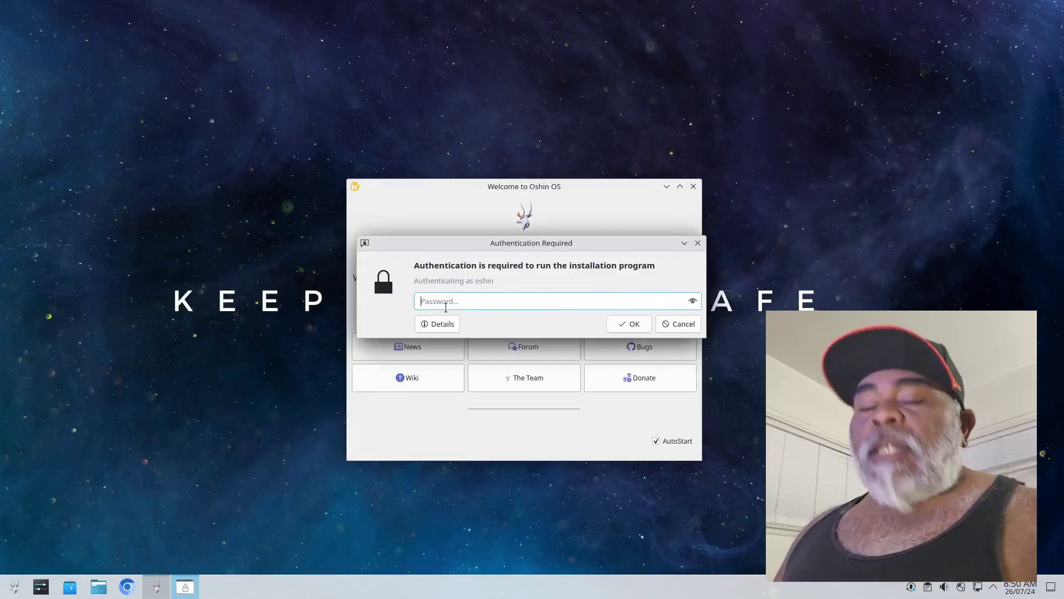
{"action": "type", "text": "•••"}
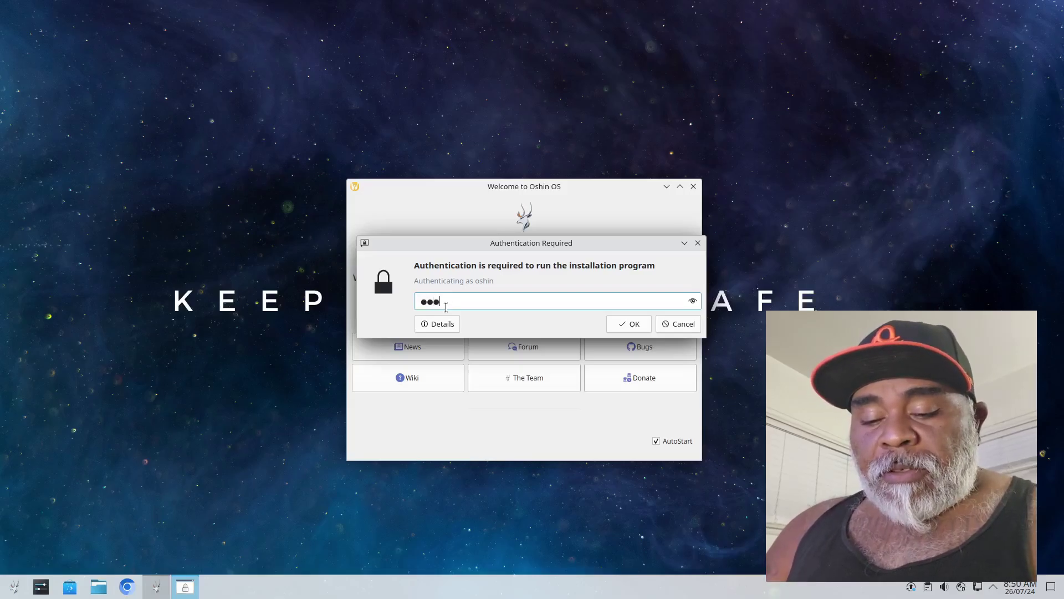
{"action": "type", "text": "•••"}
{"action": "key", "text": "Return"}
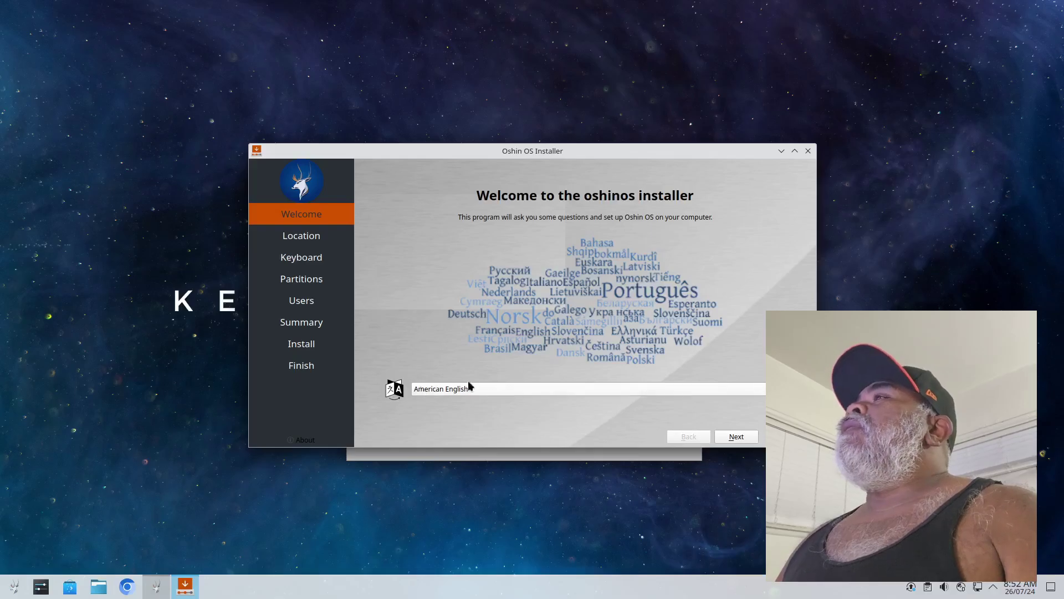
Keep American English, the Los Angeles time zone and the US keyboard layout
{"action": "left_click", "coordinate": [730, 438]}
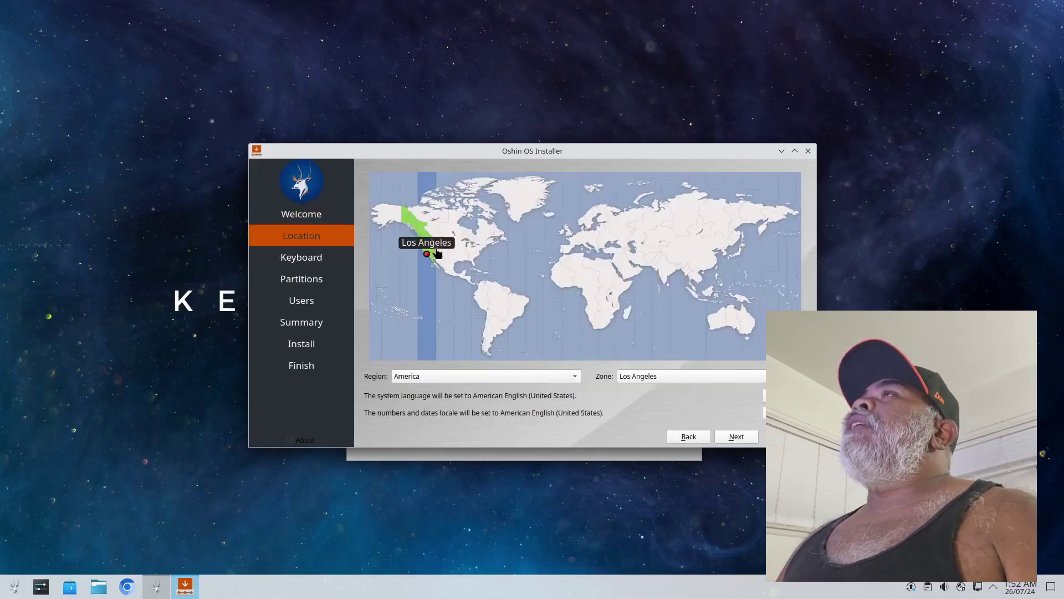
{"action": "left_click", "coordinate": [727, 437]}
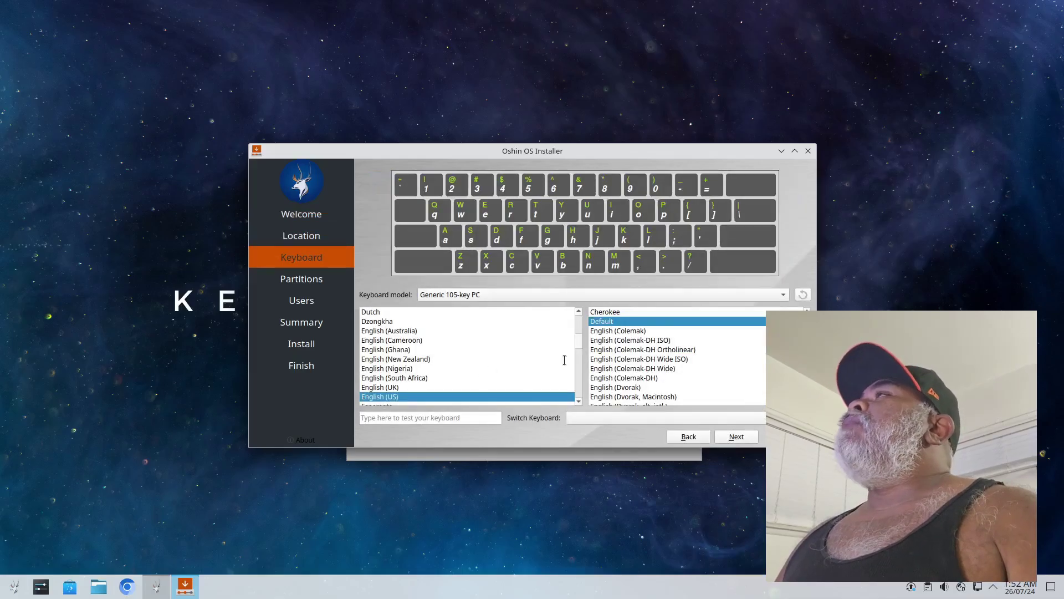
{"action": "left_click", "coordinate": [736, 437]}
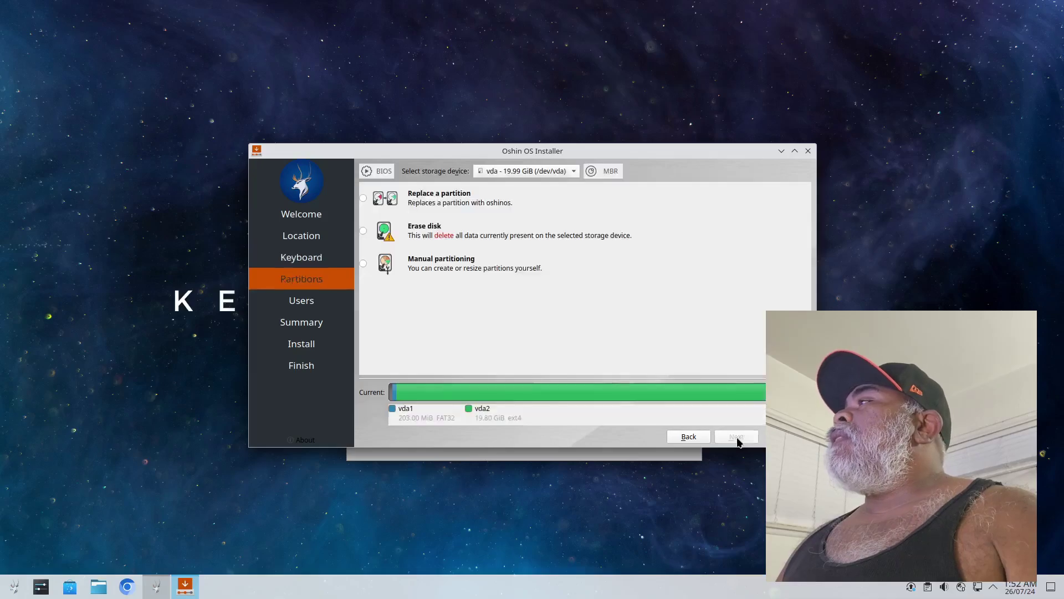
Set partitioning to Erase disk with Swap to file
{"action": "left_click", "coordinate": [364, 231]}
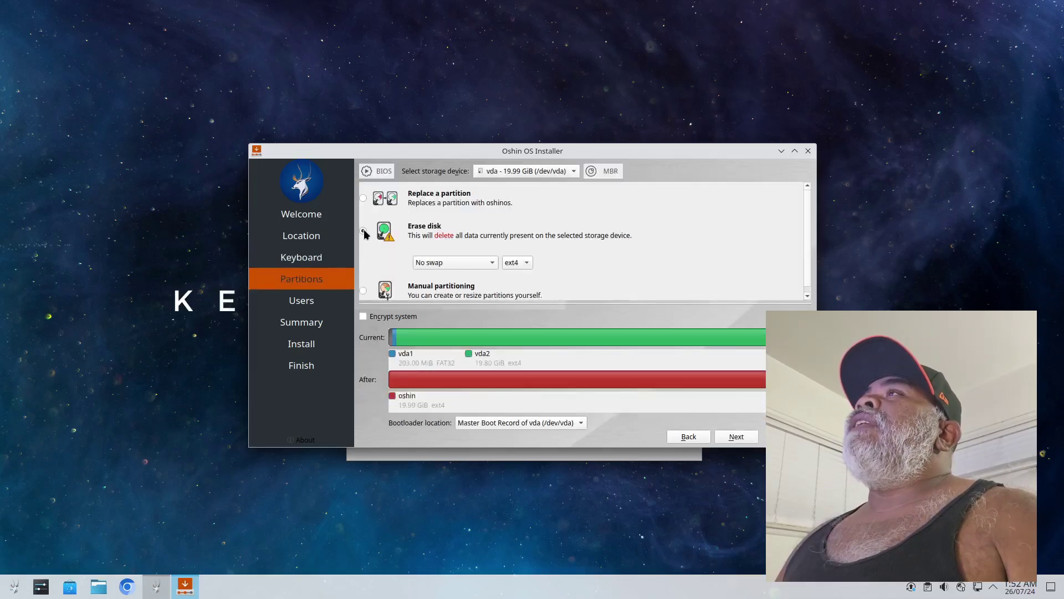
{"action": "left_click", "coordinate": [486, 263]}
{"action": "left_click", "coordinate": [444, 308]}
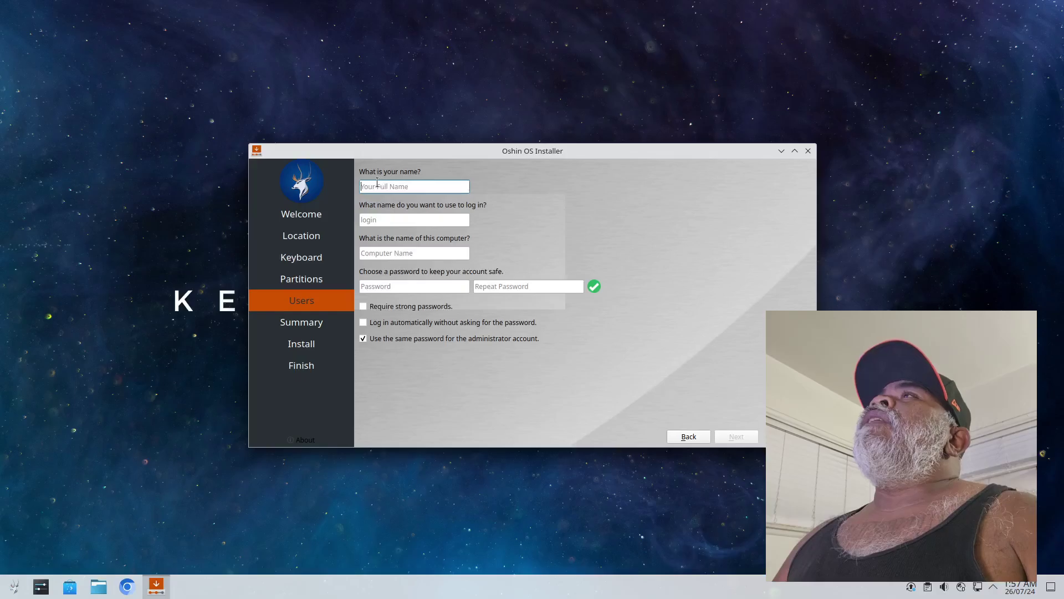
Enter the user's full name and password twice, enable automatic login, and continue to Summary
{"action": "type", "text": "li"}
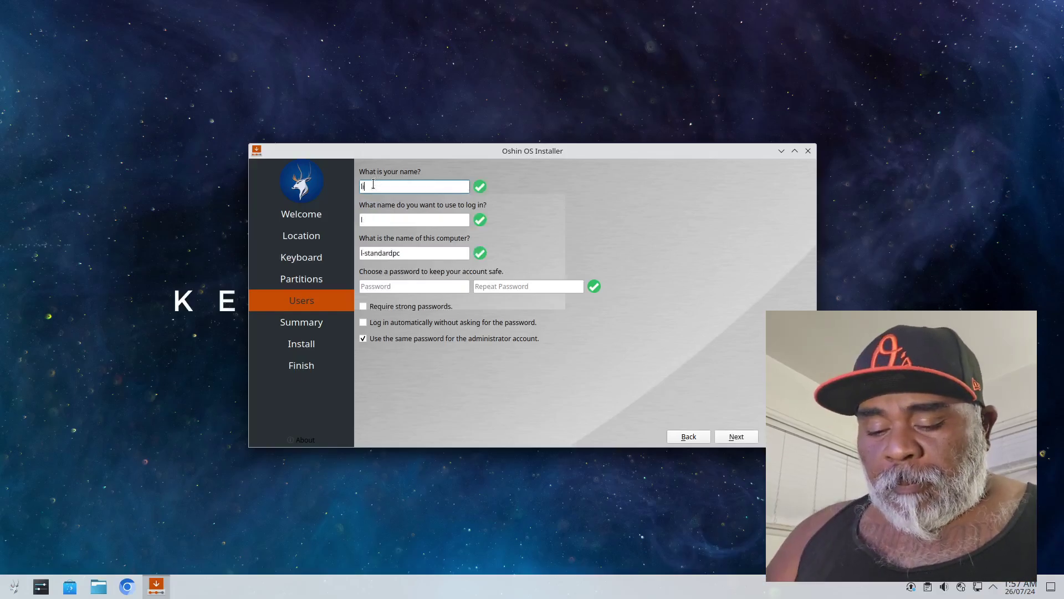
{"action": "type", "text": "nuxhub"}
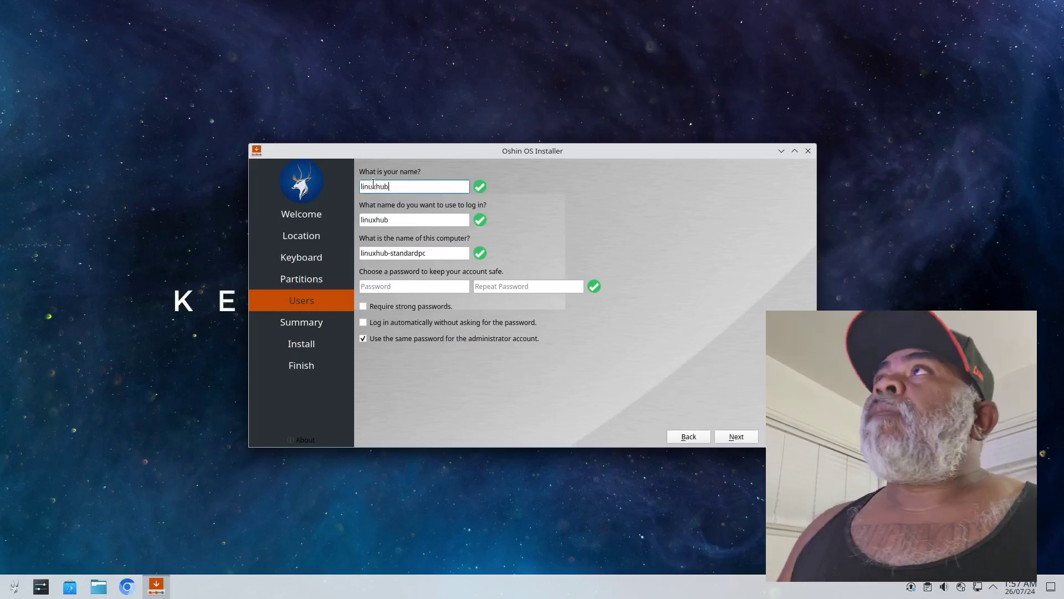
{"action": "left_click", "coordinate": [405, 286]}
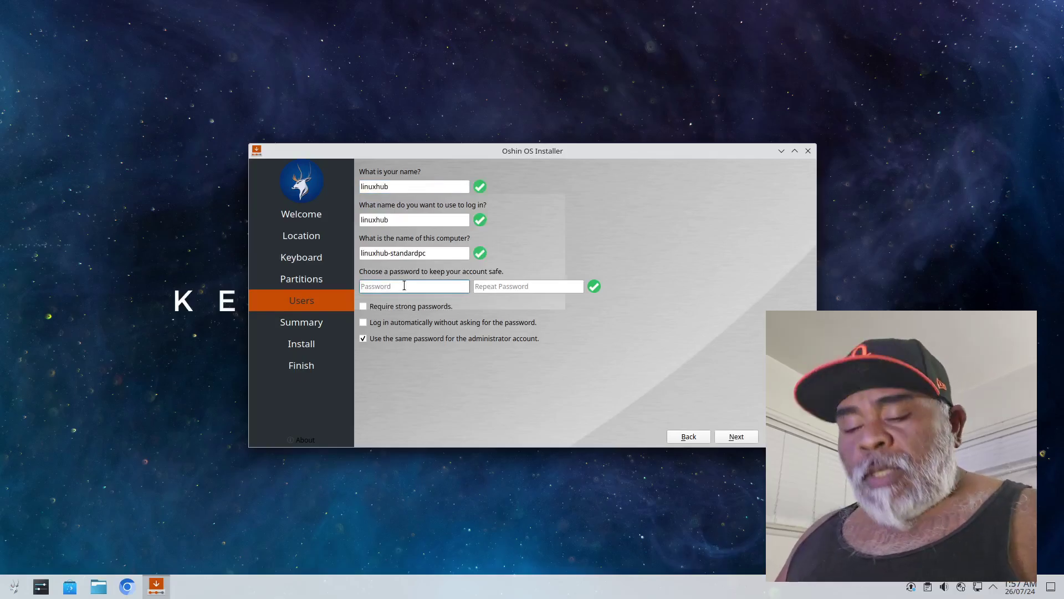
{"action": "type", "text": "li"}
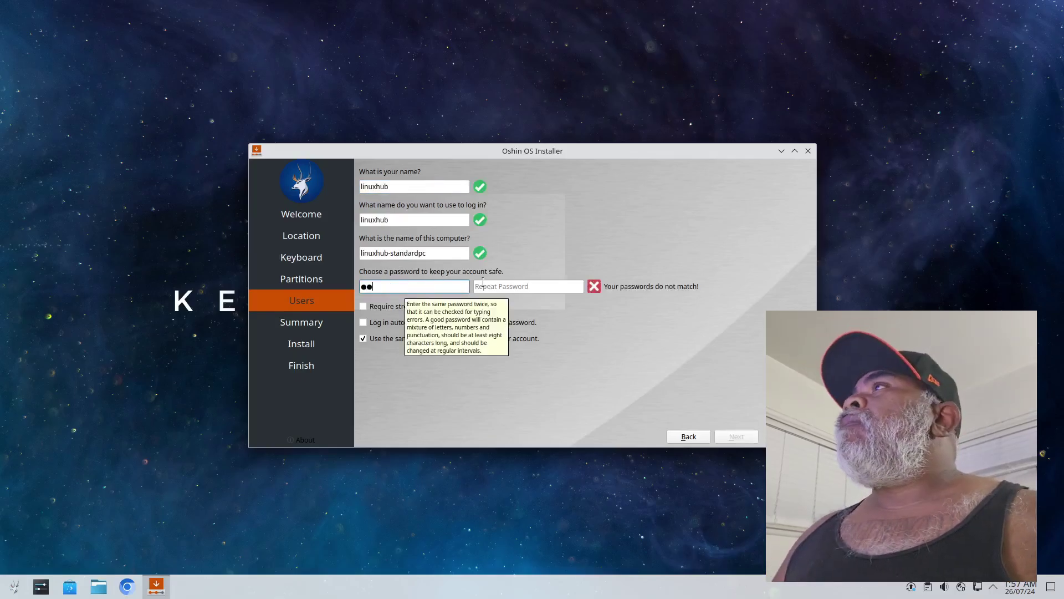
{"action": "left_click", "coordinate": [497, 289]}
{"action": "type", "text": "li"}
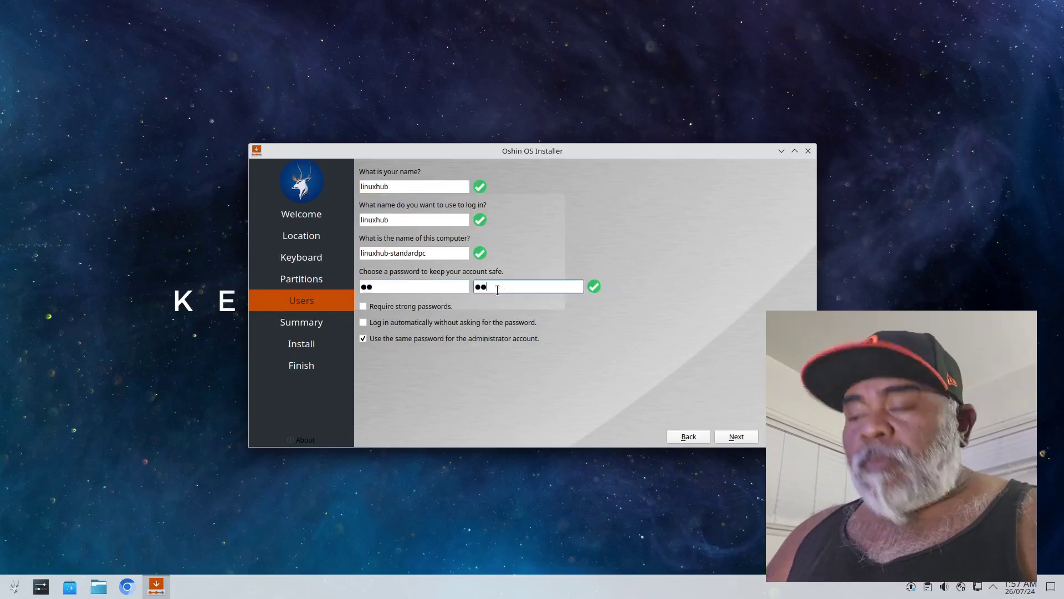
{"action": "left_click", "coordinate": [364, 322]}
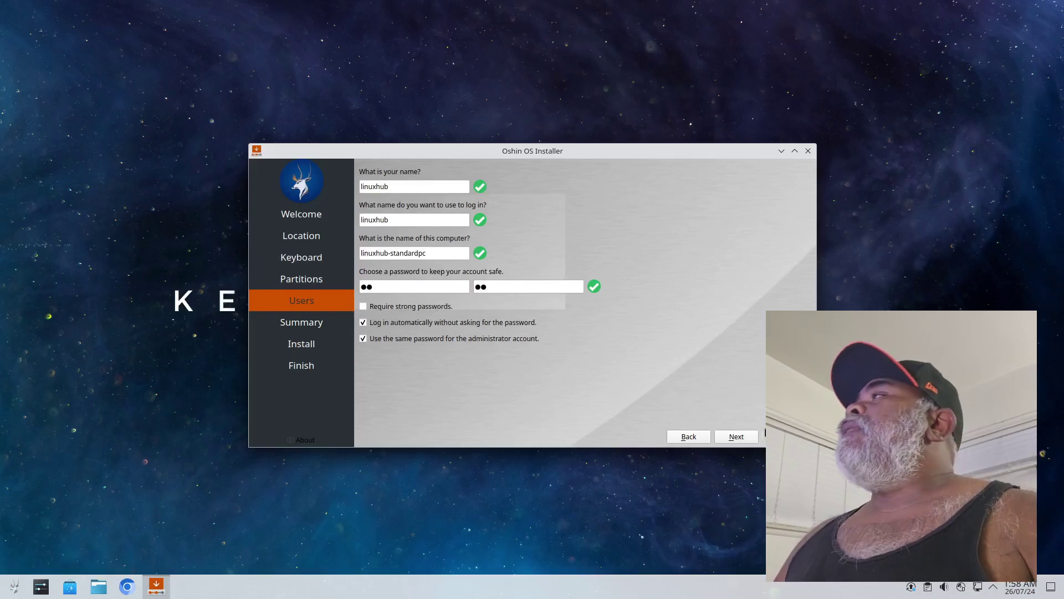
{"action": "left_click", "coordinate": [735, 436]}
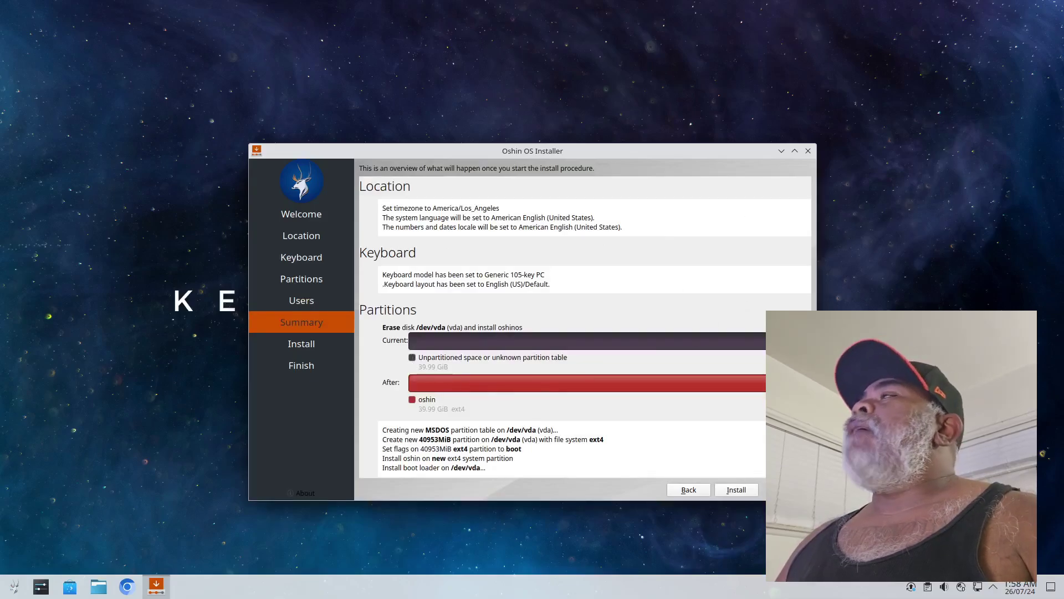
Install Oshin OS onto /dev/vda, confirm with Install Now, and close the finished installer
{"action": "left_click", "coordinate": [736, 489]}
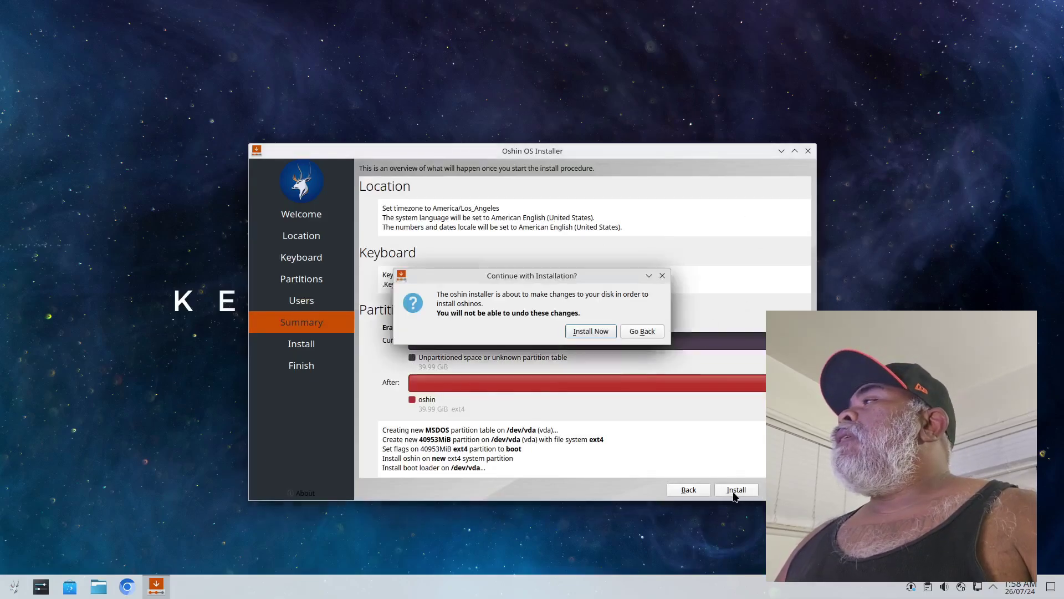
{"action": "left_click", "coordinate": [588, 331]}
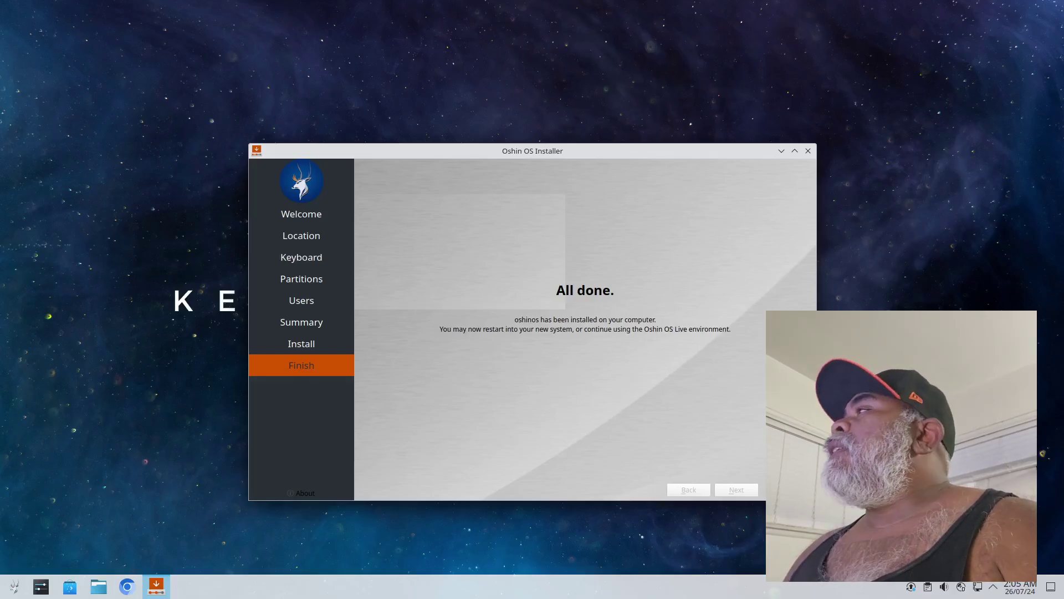
{"action": "key", "text": "alt+F4"}
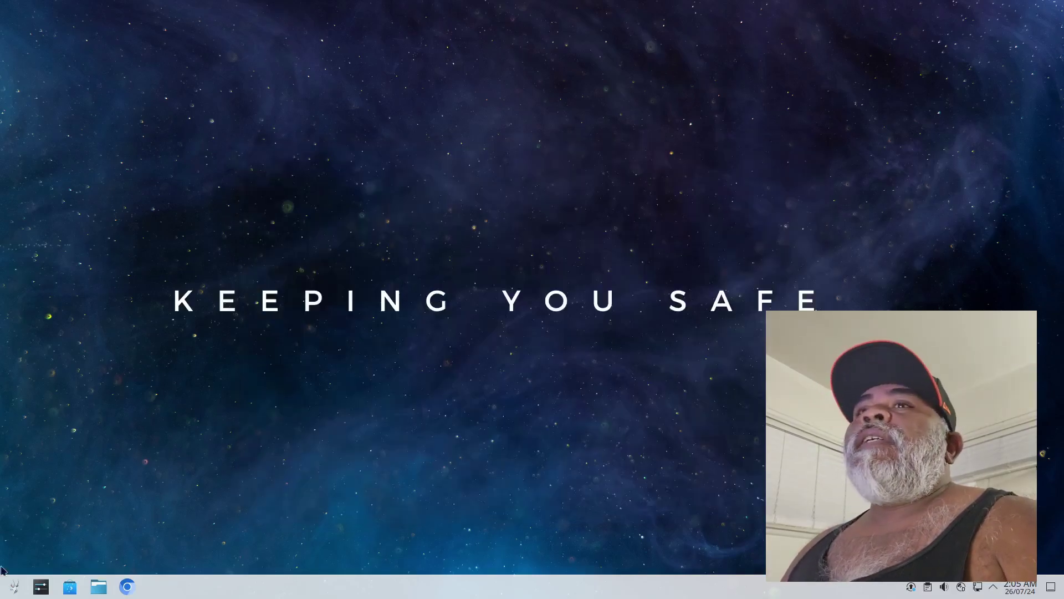
Restart from the Application Launcher and boot into the installed Oshin OS
{"action": "left_click", "coordinate": [14, 586]}
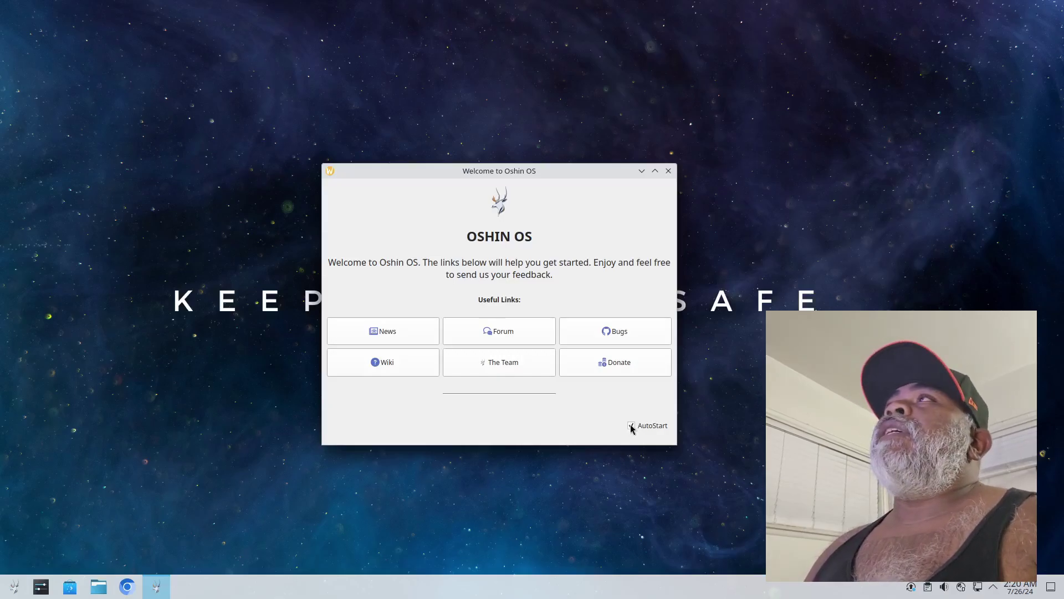
Close the Welcome to Oshin OS window
{"action": "left_click", "coordinate": [669, 171]}
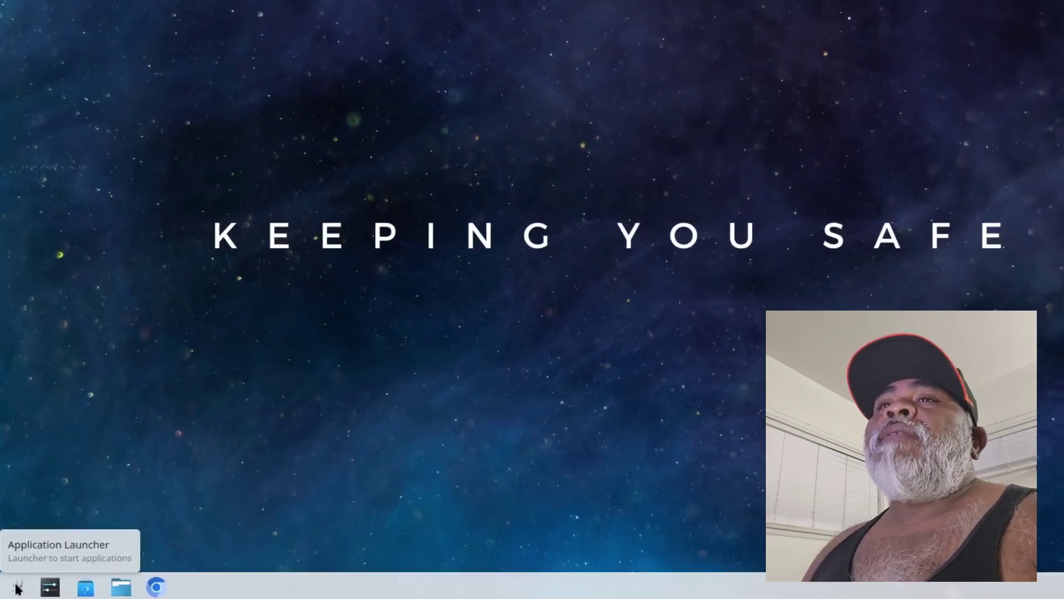
Browse All Applications and the System, Utilities and Lost & Found categories, then dismiss the launcher
{"action": "left_click", "coordinate": [18, 587]}
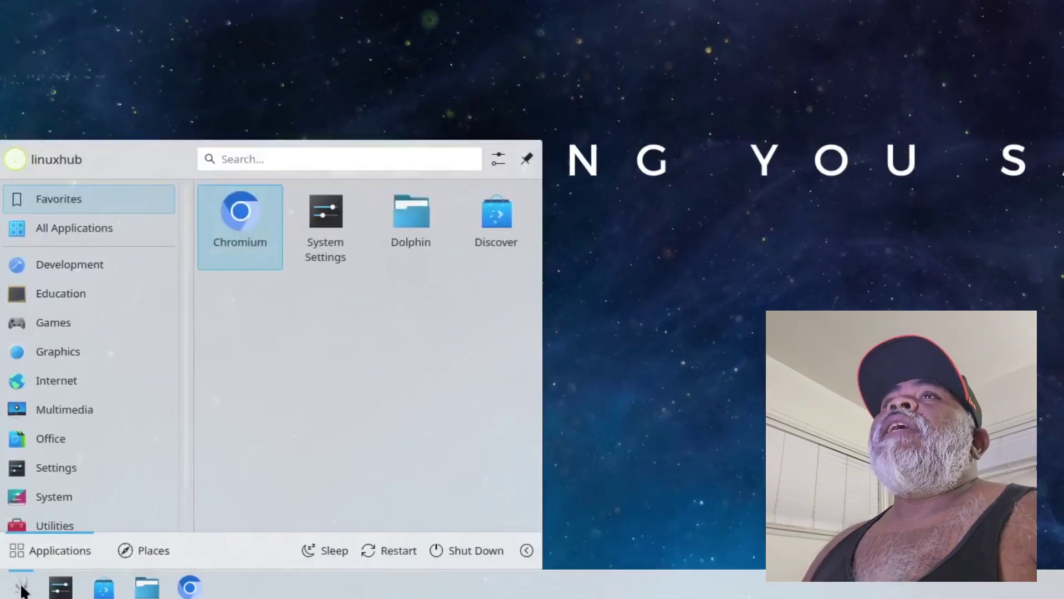
{"action": "left_click", "coordinate": [57, 225]}
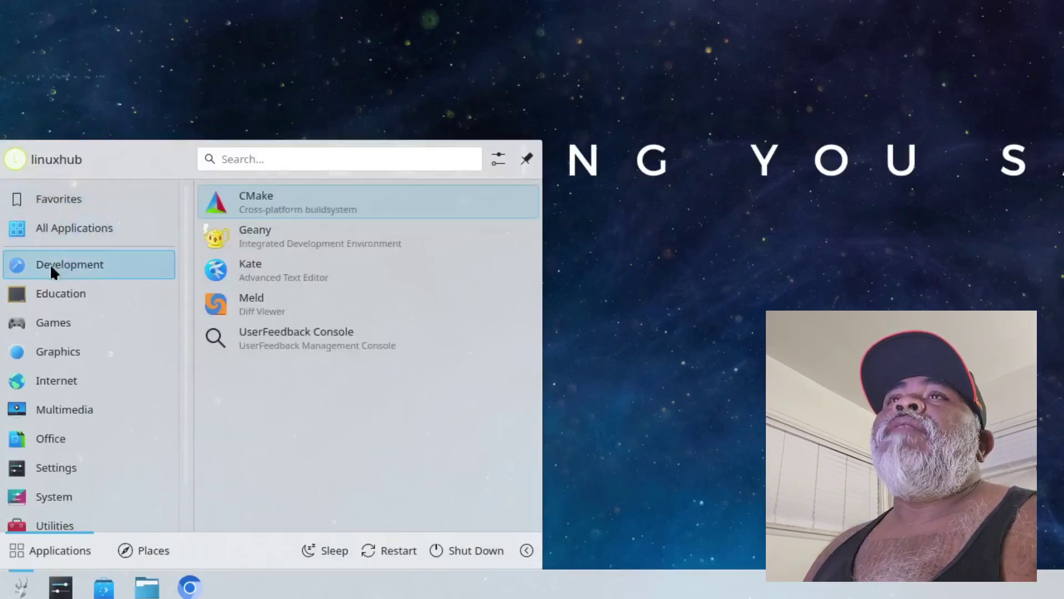
{"action": "mouse_move", "coordinate": [56, 296]}
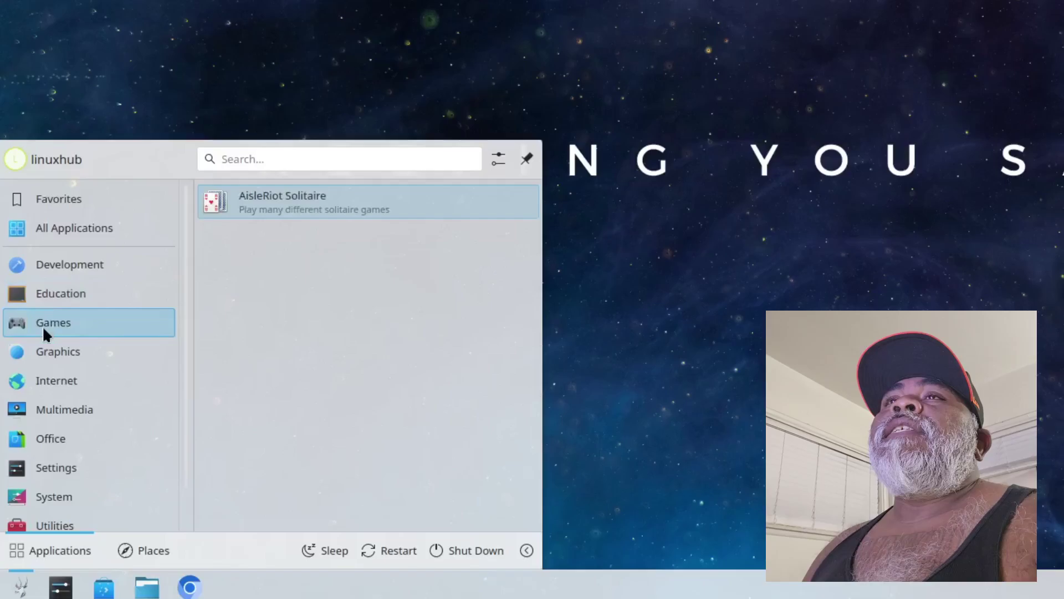
{"action": "mouse_move", "coordinate": [53, 354]}
{"action": "mouse_move", "coordinate": [45, 394]}
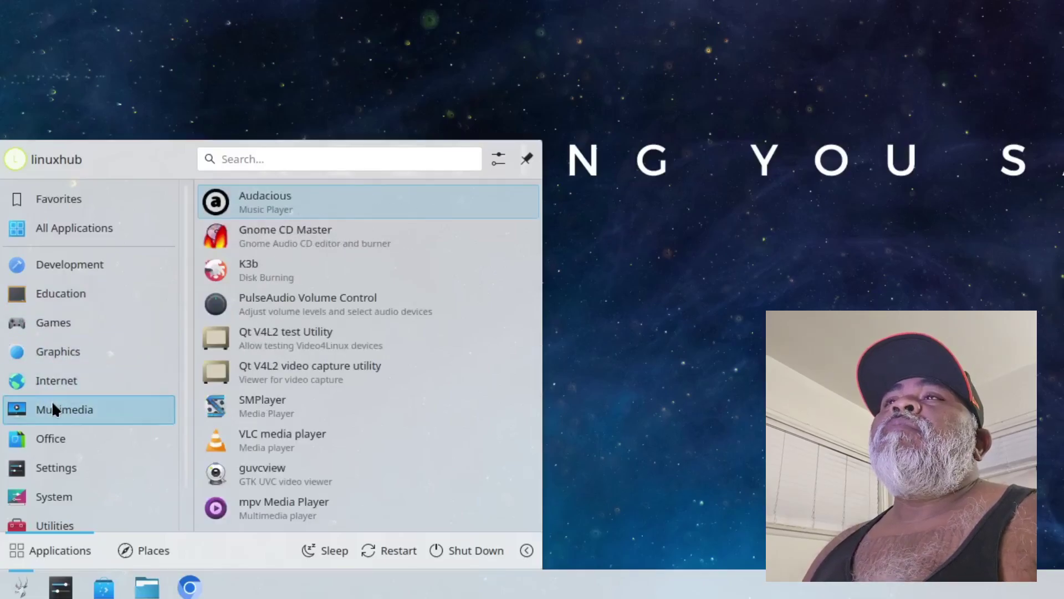
{"action": "mouse_move", "coordinate": [58, 437]}
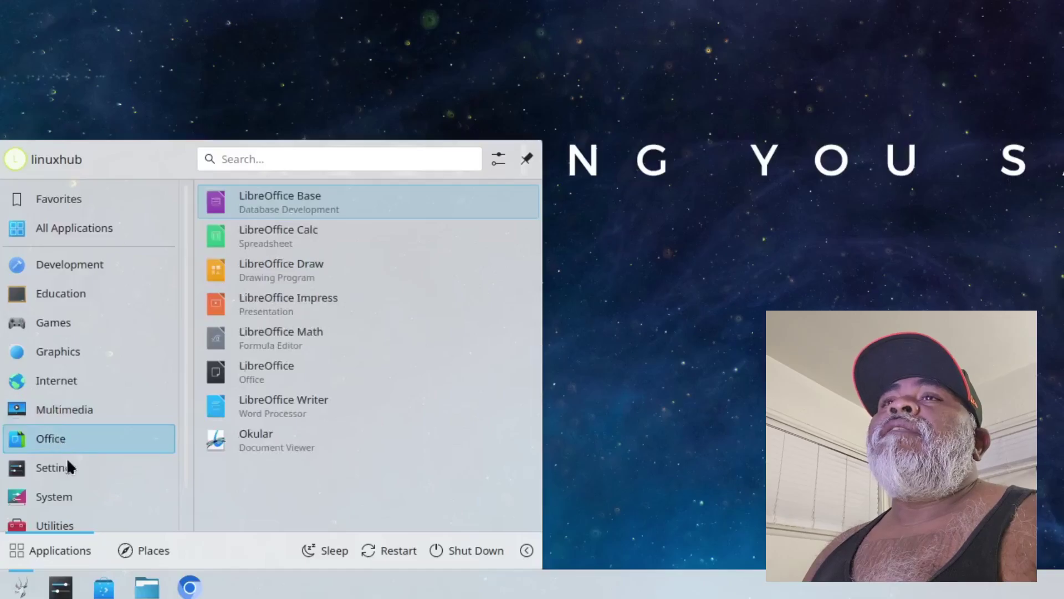
{"action": "mouse_move", "coordinate": [49, 495]}
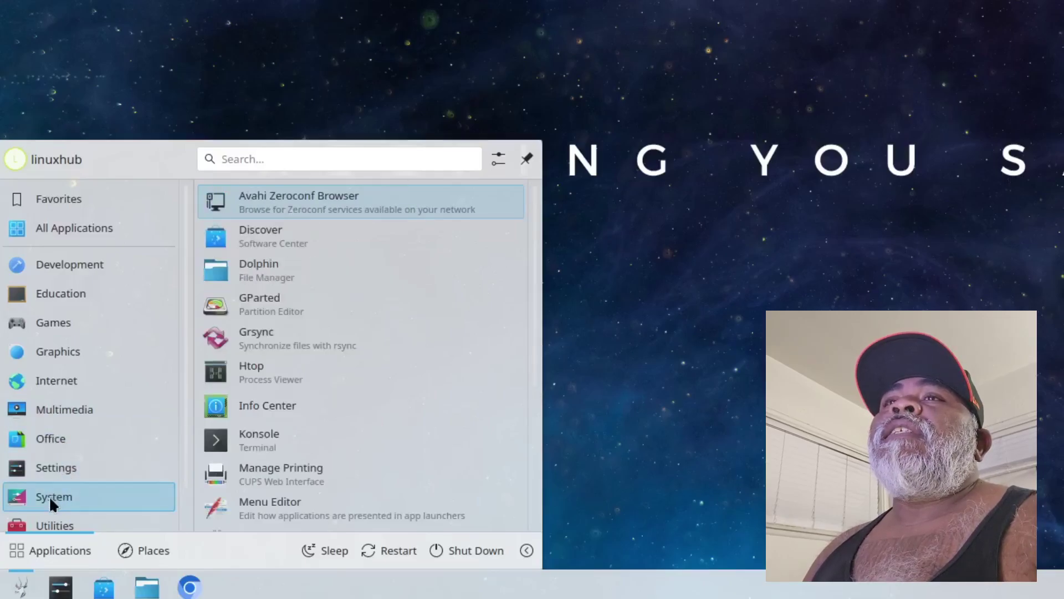
{"action": "mouse_move", "coordinate": [45, 518]}
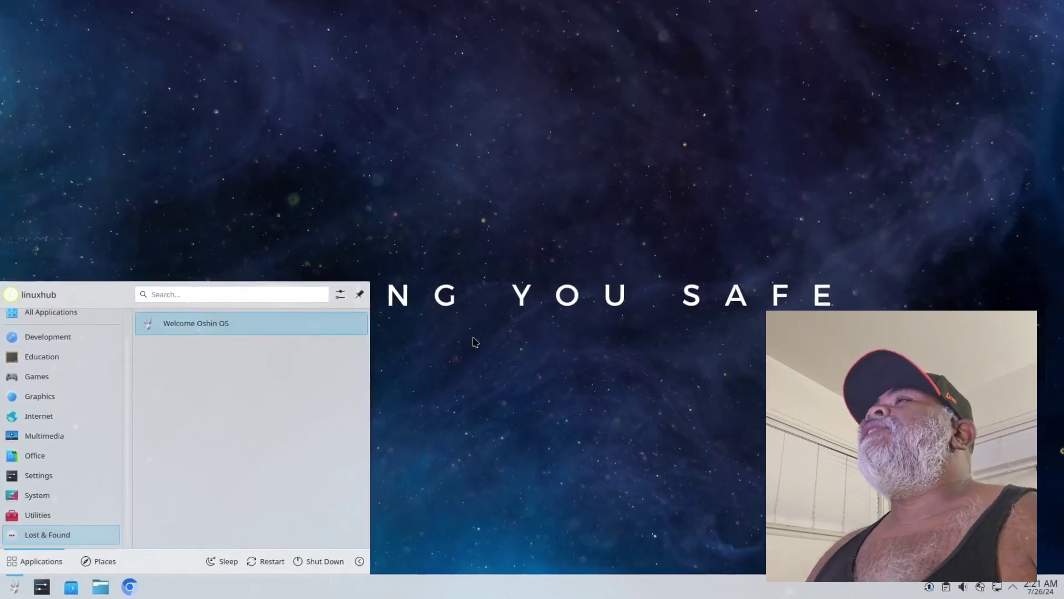
{"action": "left_click", "coordinate": [571, 290]}
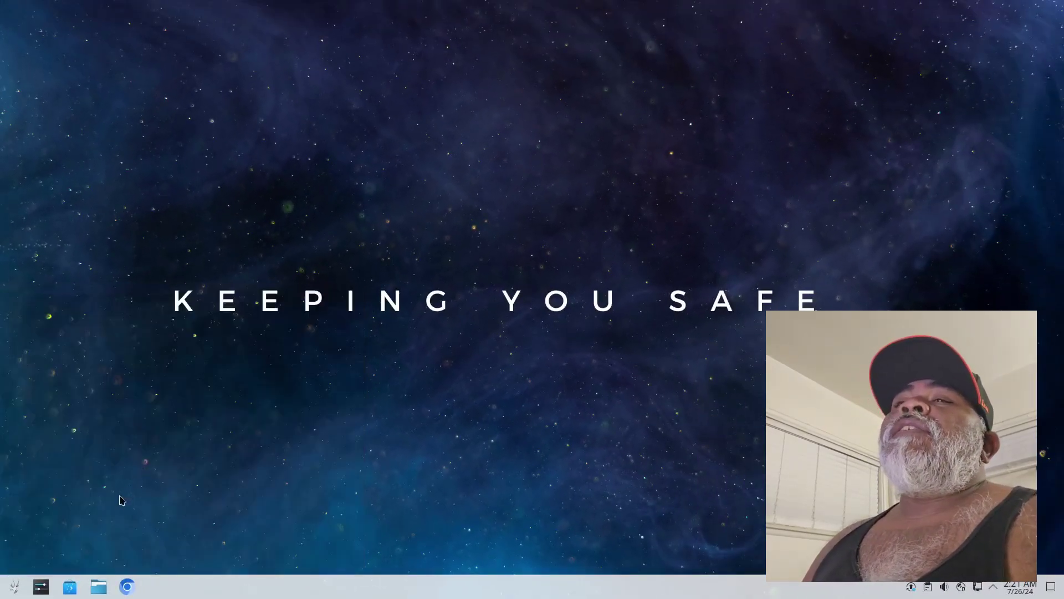
Launch Chromium and open Help > About Chromium to read version 125.0.6422.60, adjusting zoom
{"action": "left_click", "coordinate": [127, 587]}
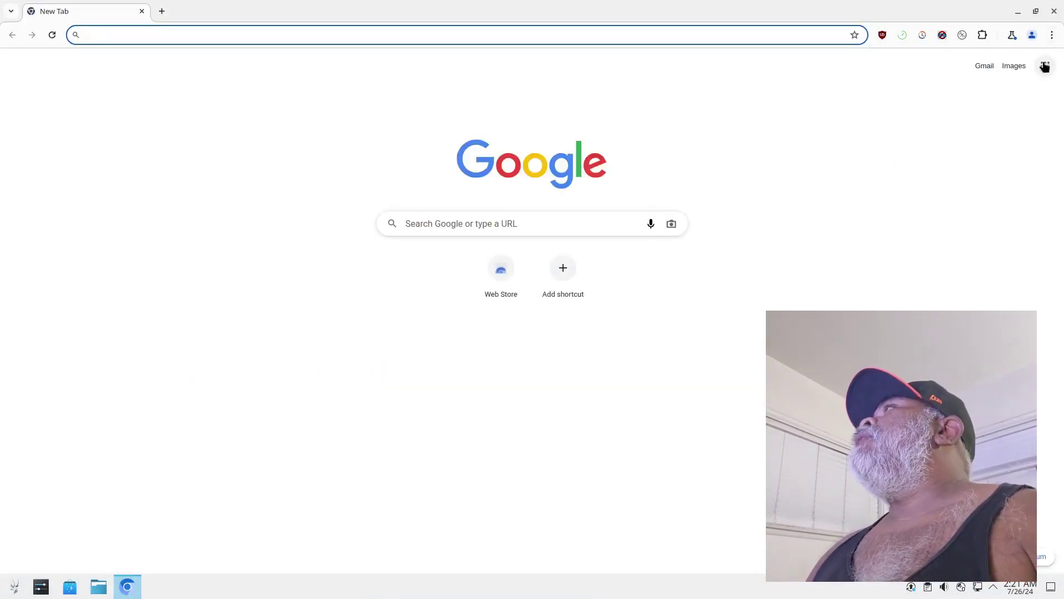
{"action": "left_click", "coordinate": [1053, 36]}
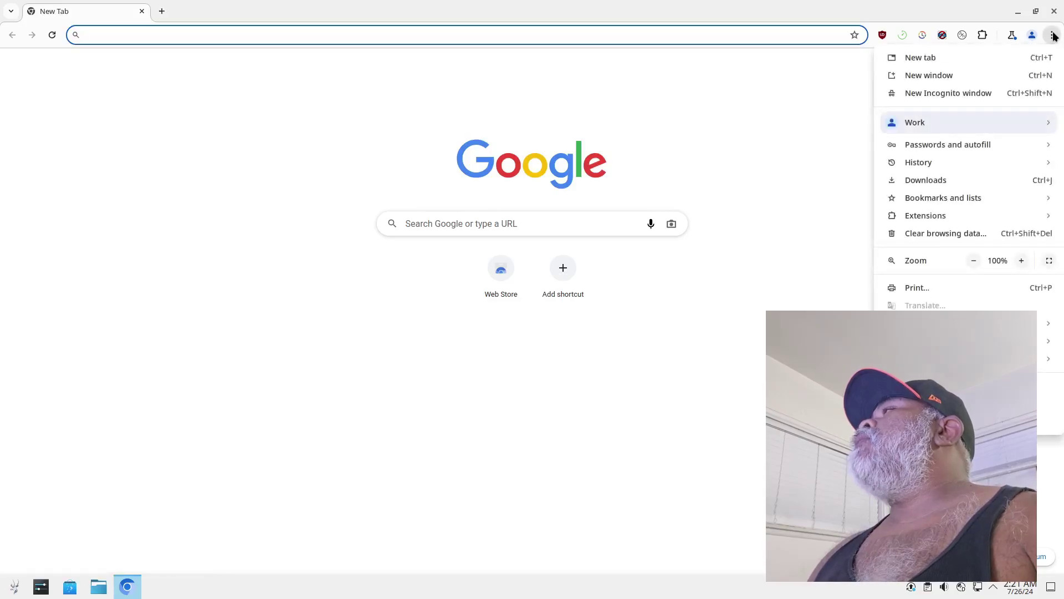
{"action": "mouse_move", "coordinate": [1047, 386]}
{"action": "left_click", "coordinate": [787, 388]}
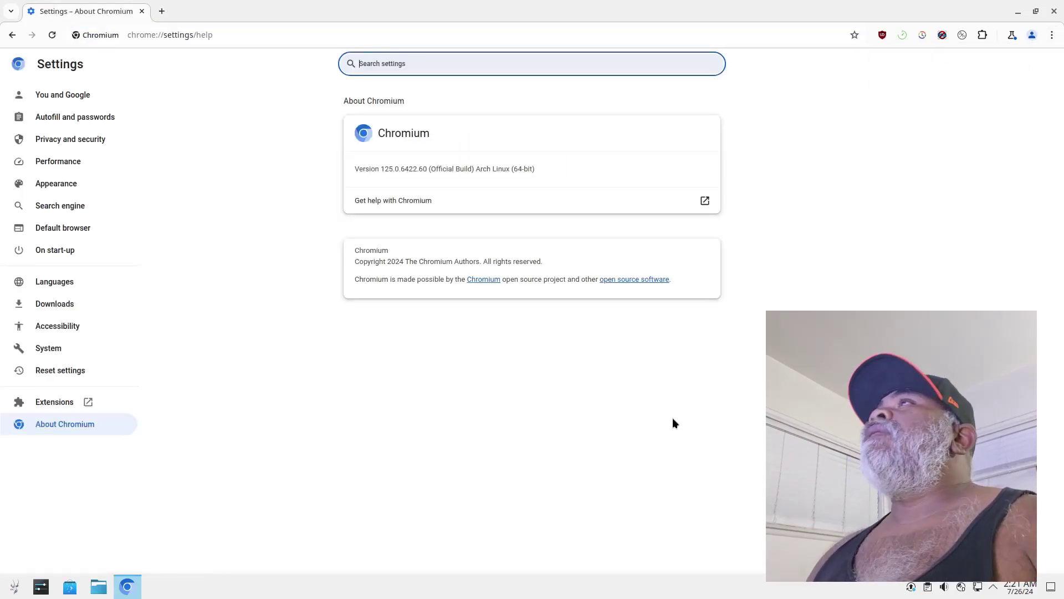
{"action": "key", "text": "ctrl+plus"}
{"action": "key", "text": "ctrl+plus"}
{"action": "key", "text": "ctrl+plus"}
{"action": "key", "text": "ctrl+plus"}
{"action": "key", "text": "ctrl+plus"}
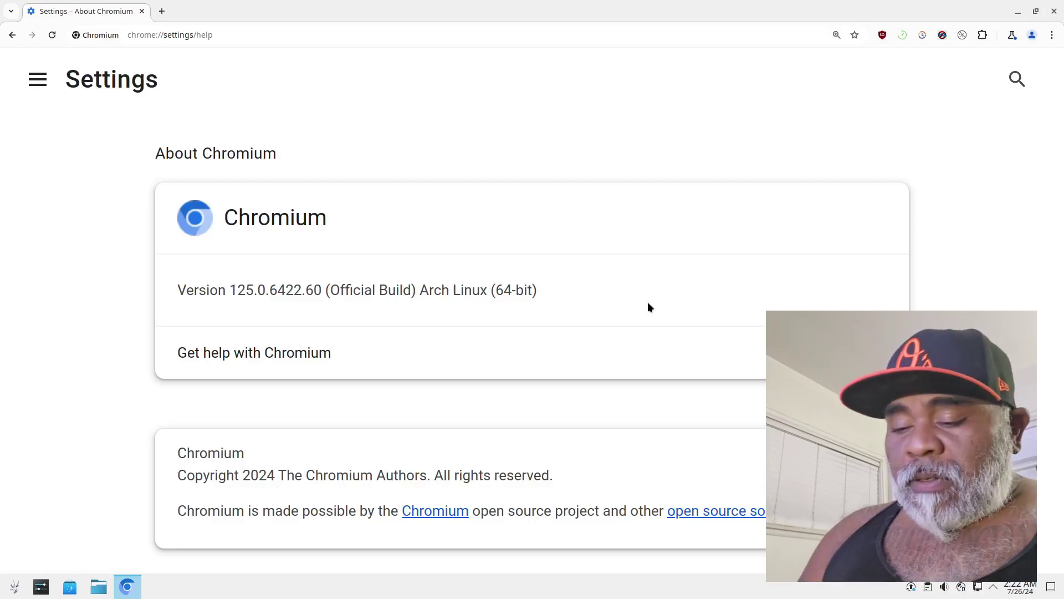
{"action": "key", "text": "ctrl+minus"}
{"action": "key", "text": "ctrl+minus"}
{"action": "key", "text": "ctrl+minus"}
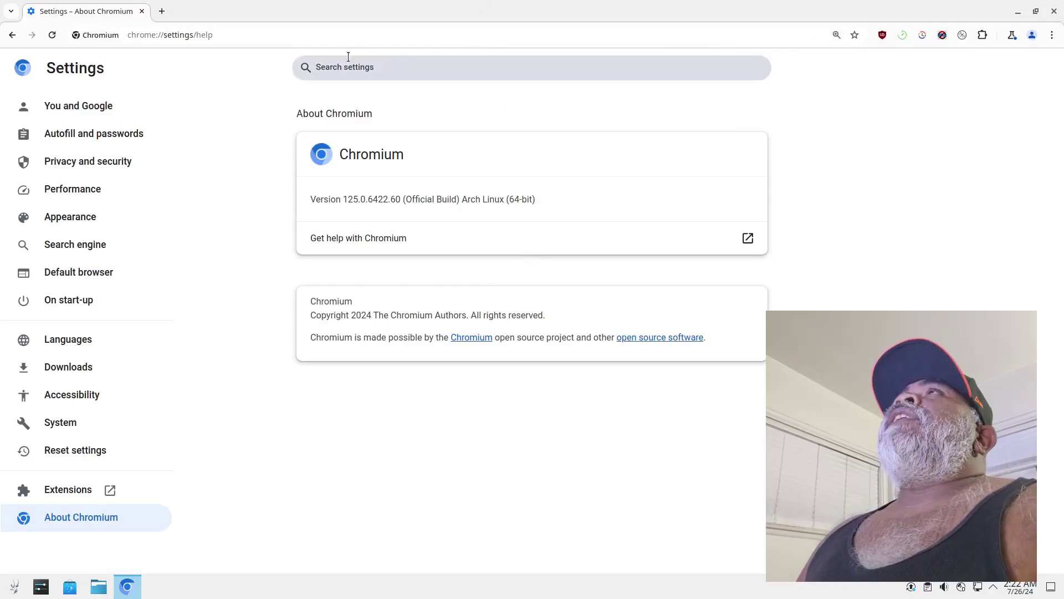
{"action": "left_click", "coordinate": [332, 35]}
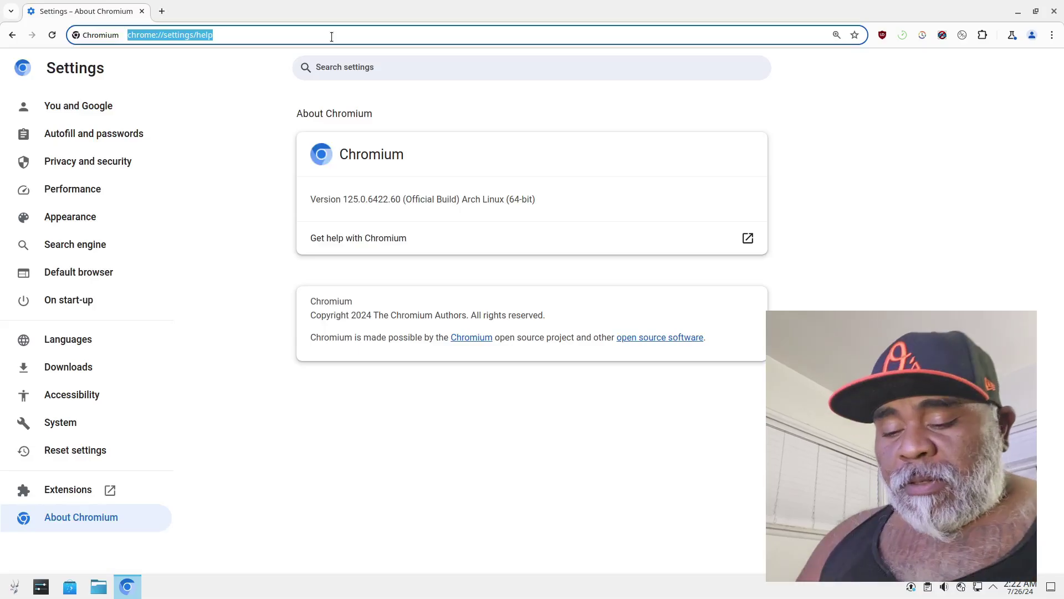
Search the web for 'oshinos' and open the About page on oshinos.com
{"action": "type", "text": "oshin"}
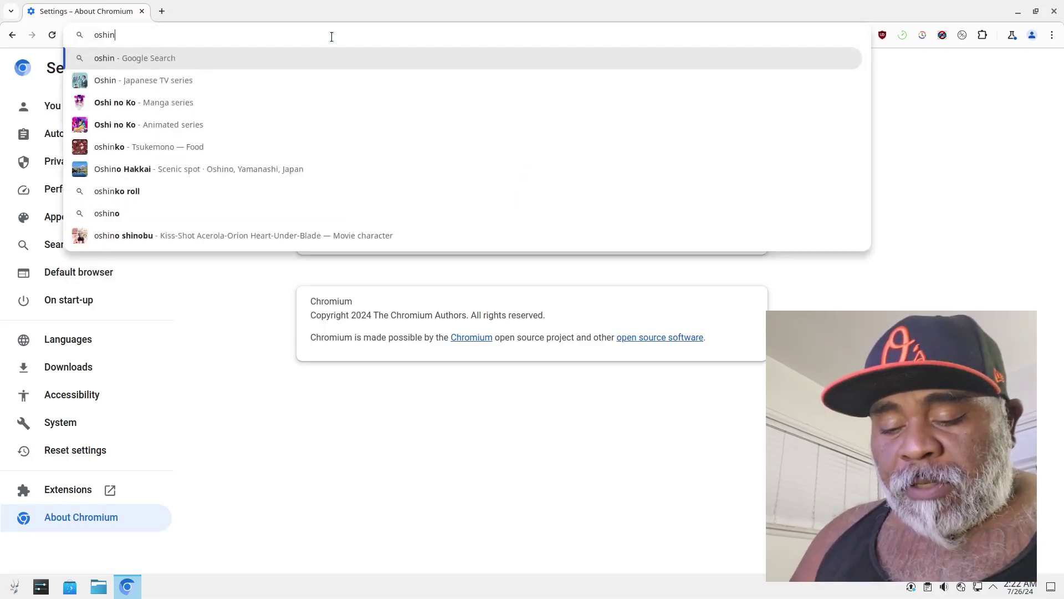
{"action": "type", "text": "os"}
{"action": "key", "text": "Return"}
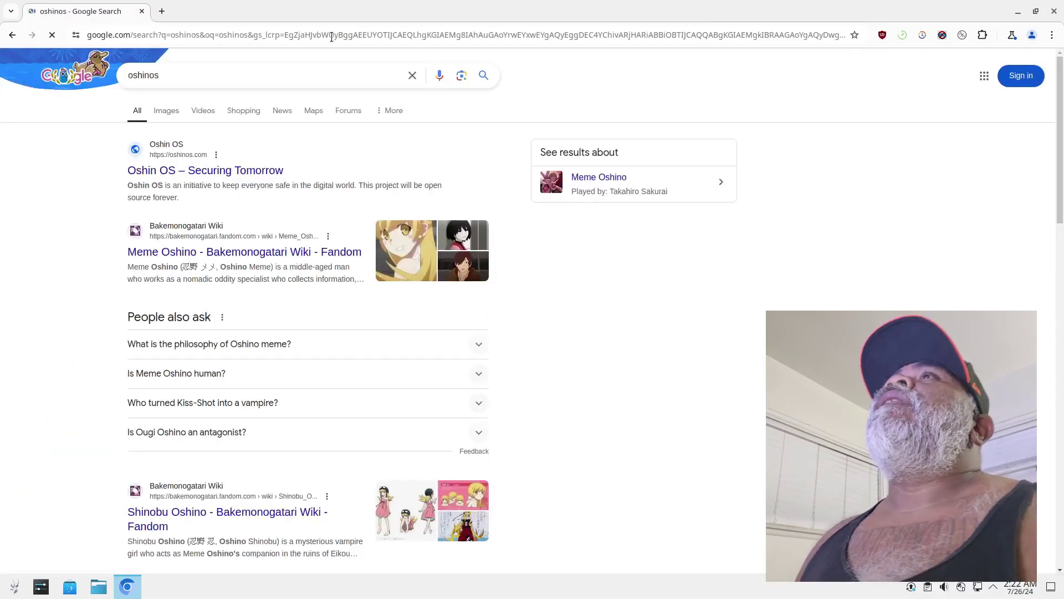
{"action": "left_click", "coordinate": [163, 176]}
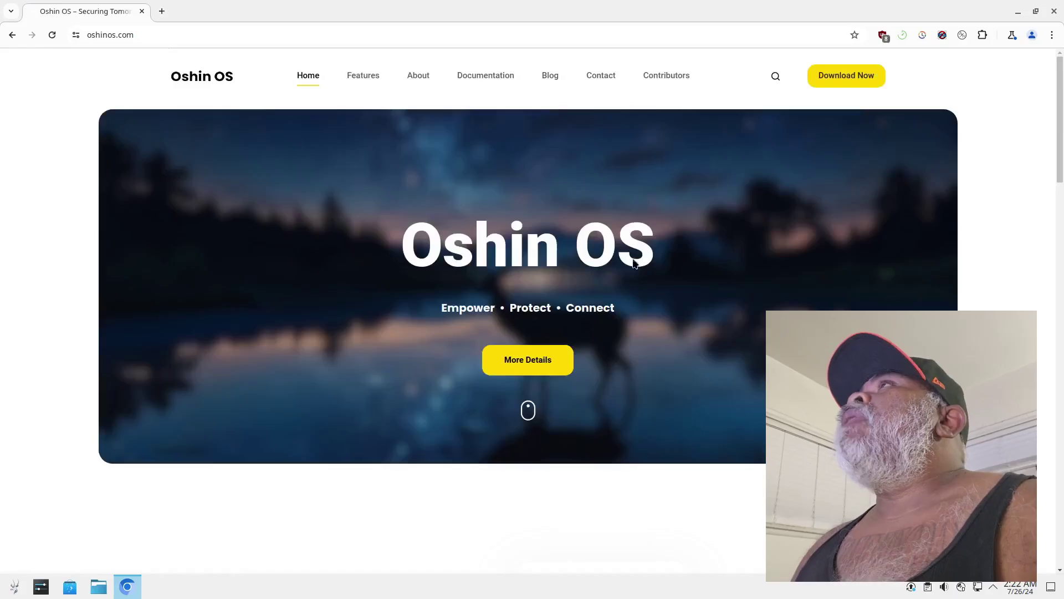
{"action": "left_click", "coordinate": [417, 76]}
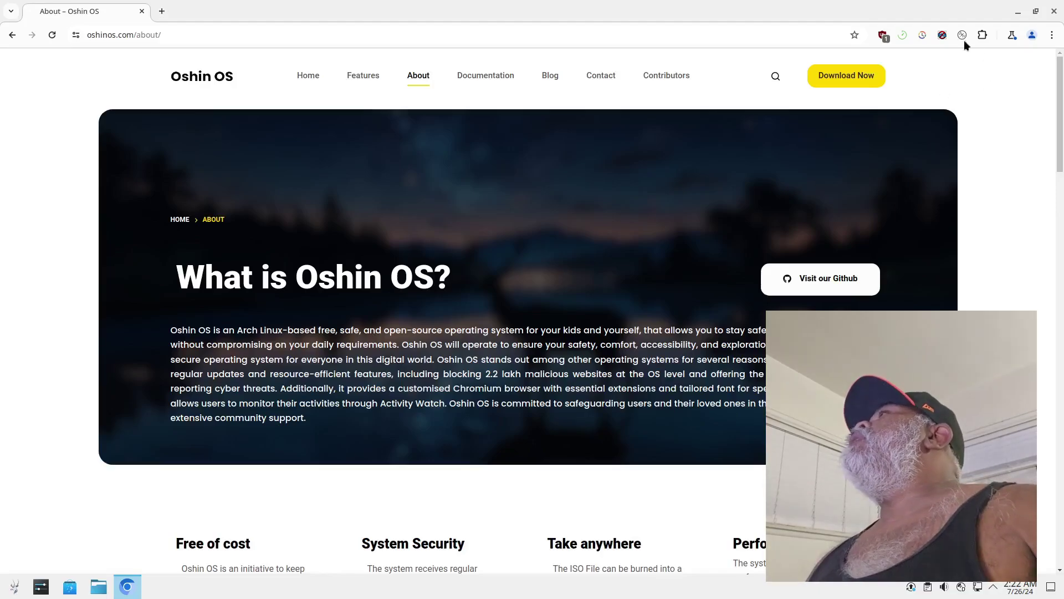
Check the Advanced Profanity Filter and uBlock Origin toolbar popups for this site
{"action": "left_click", "coordinate": [940, 35]}
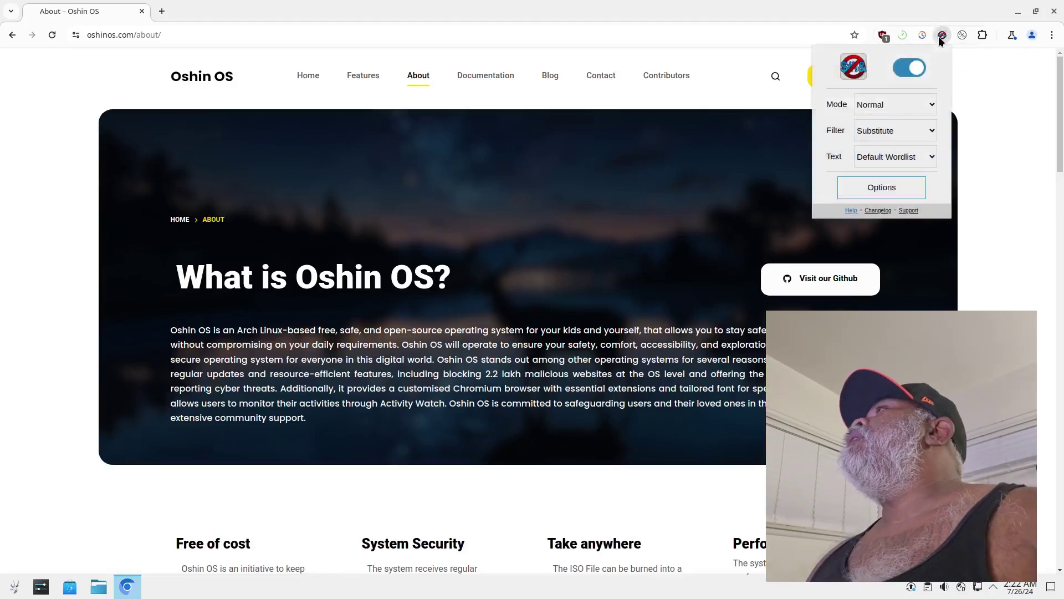
{"action": "left_click", "coordinate": [941, 36]}
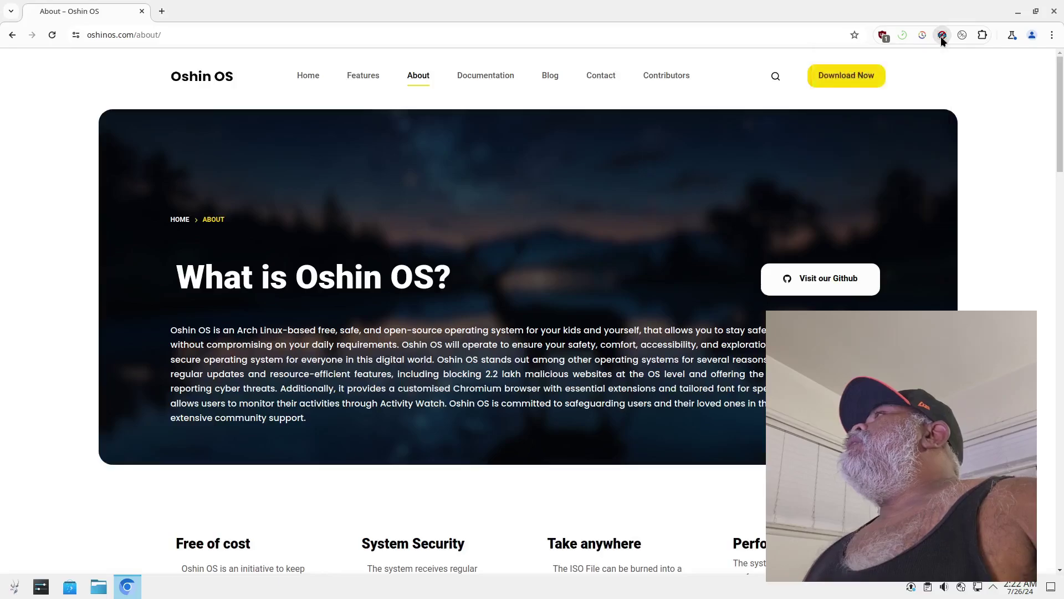
{"action": "left_click", "coordinate": [884, 35]}
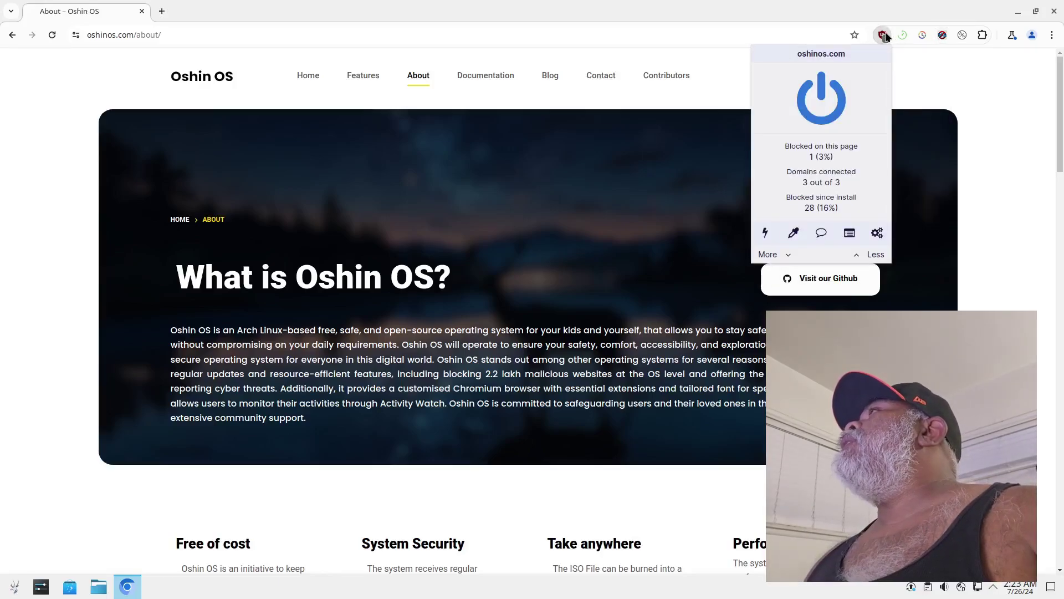
{"action": "left_click", "coordinate": [885, 36]}
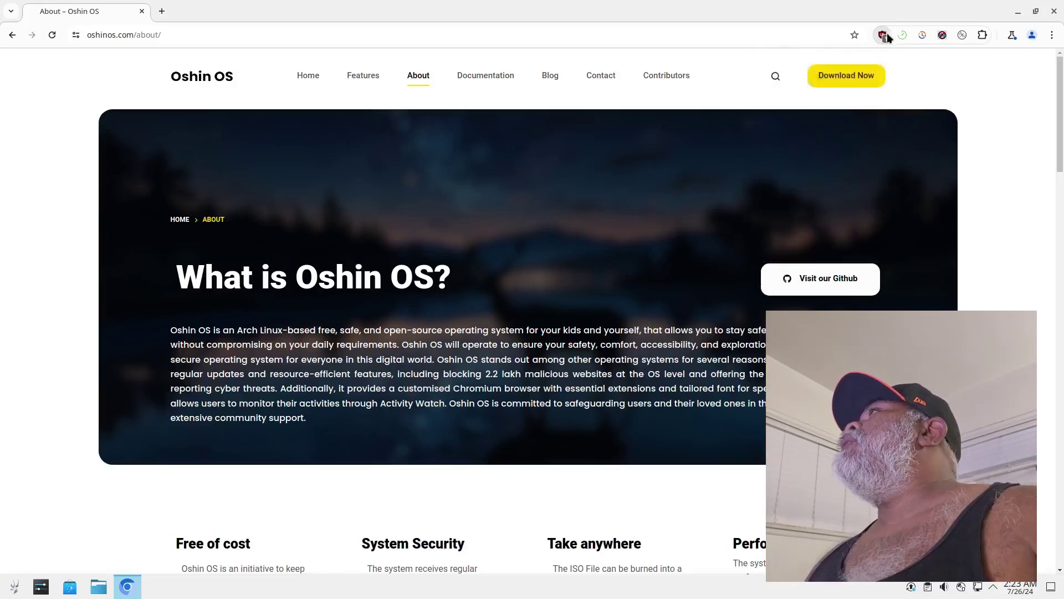
{"action": "left_click", "coordinate": [941, 35]}
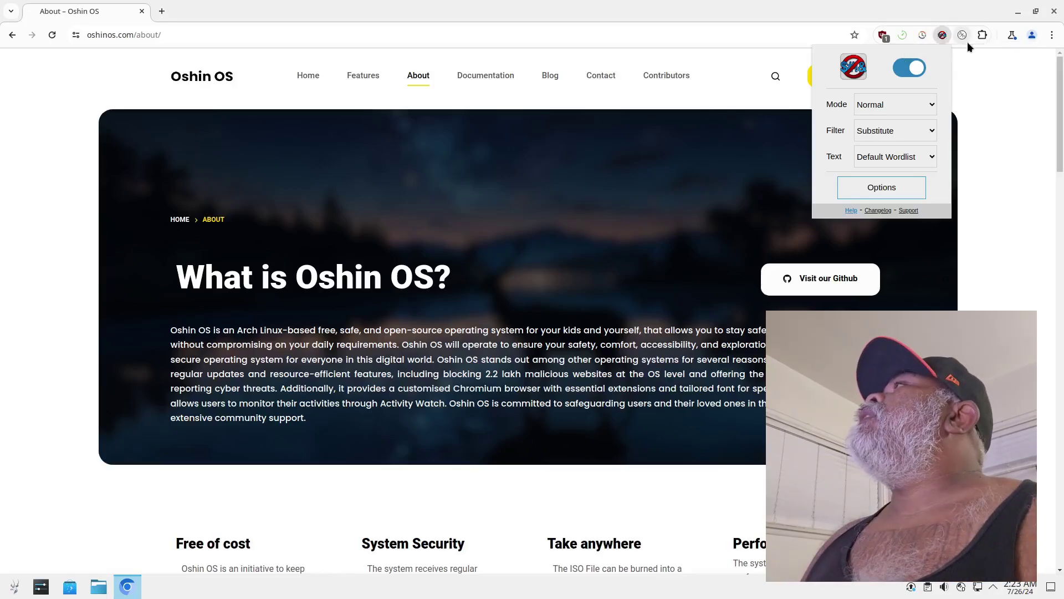
View the Extensions page listing six extensions, then close Chromium from the taskbar
{"action": "left_click", "coordinate": [1052, 35]}
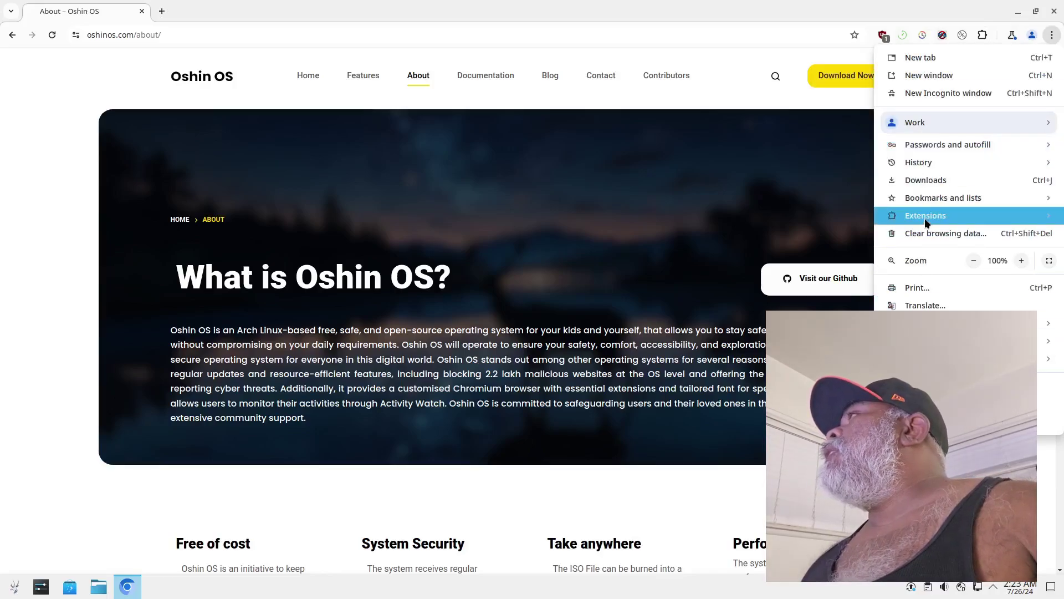
{"action": "mouse_move", "coordinate": [923, 218]}
{"action": "left_click", "coordinate": [806, 218]}
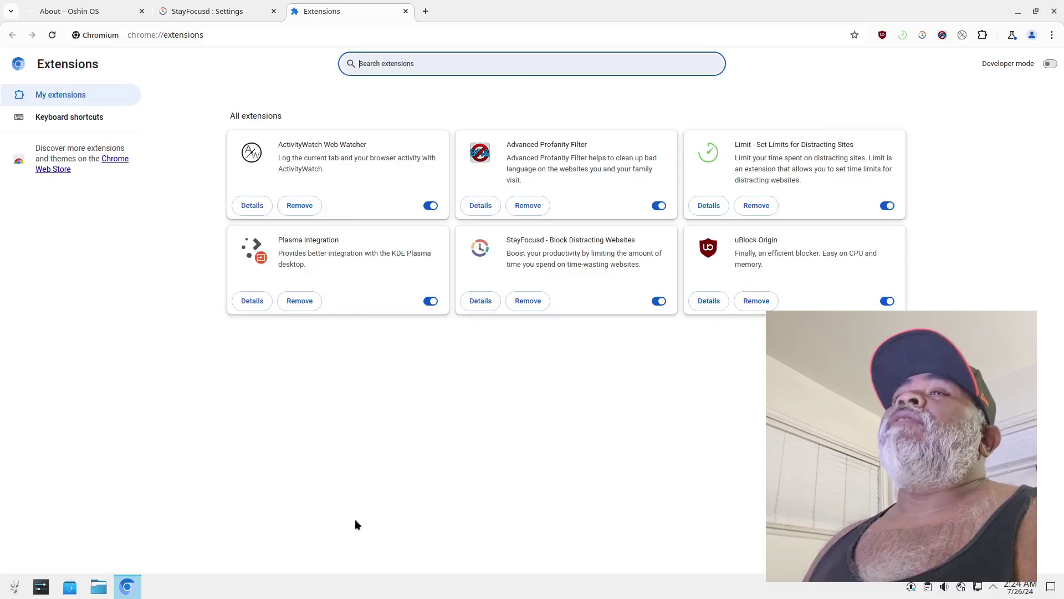
{"action": "right_click", "coordinate": [127, 583]}
{"action": "left_click", "coordinate": [143, 565]}
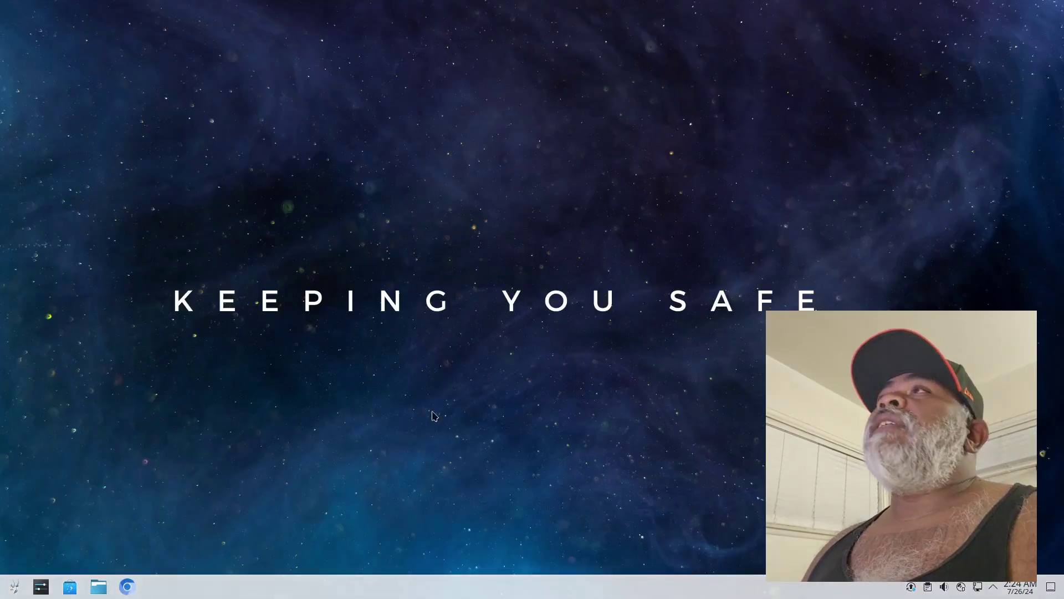
{"action": "left_click", "coordinate": [98, 588]}
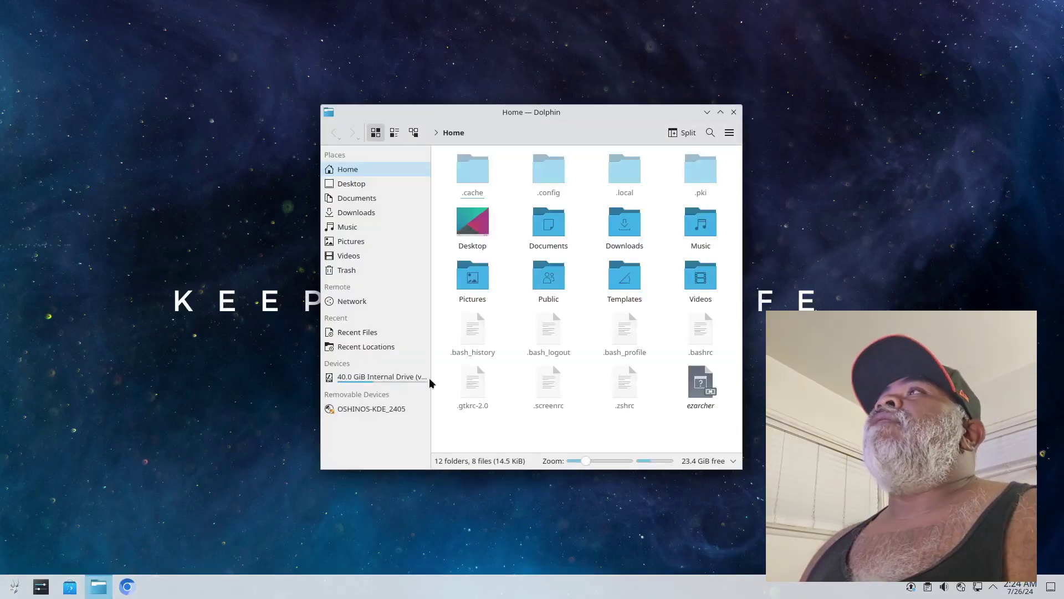
{"action": "double_click", "coordinate": [621, 111]}
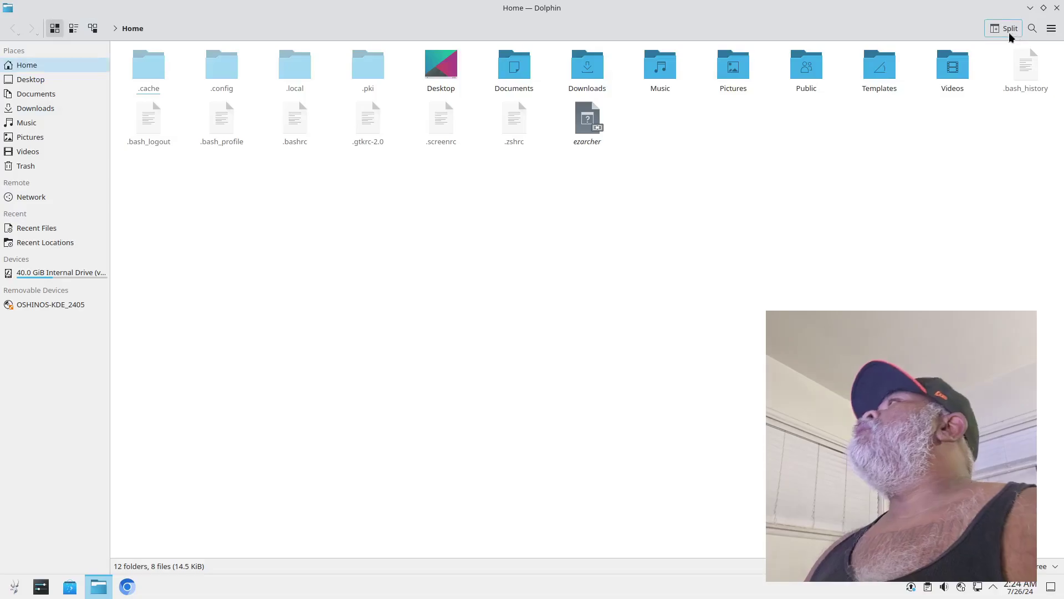
{"action": "left_click", "coordinate": [1051, 29]}
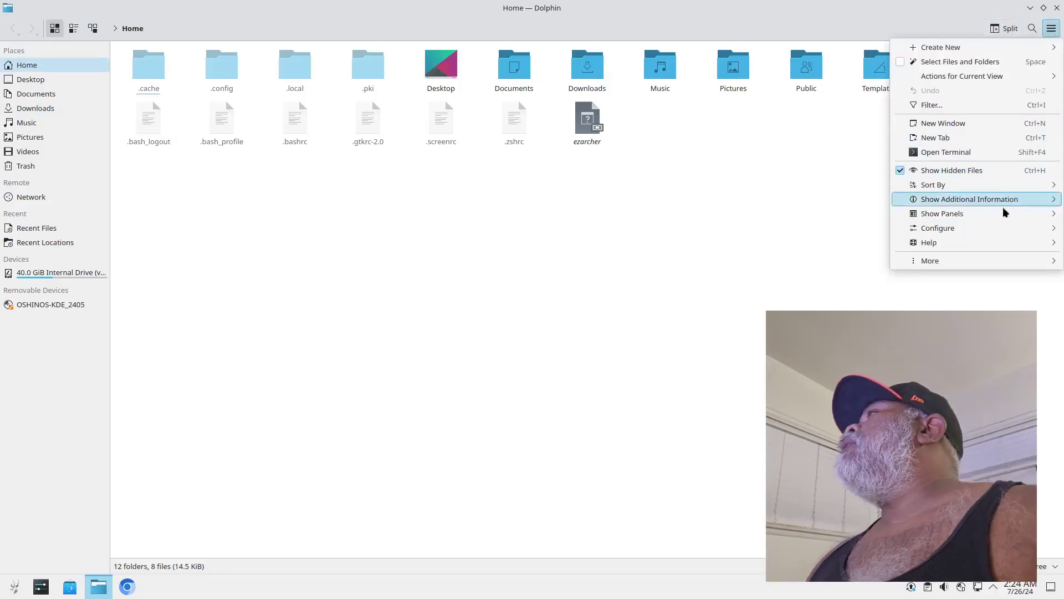
{"action": "mouse_move", "coordinate": [954, 244]}
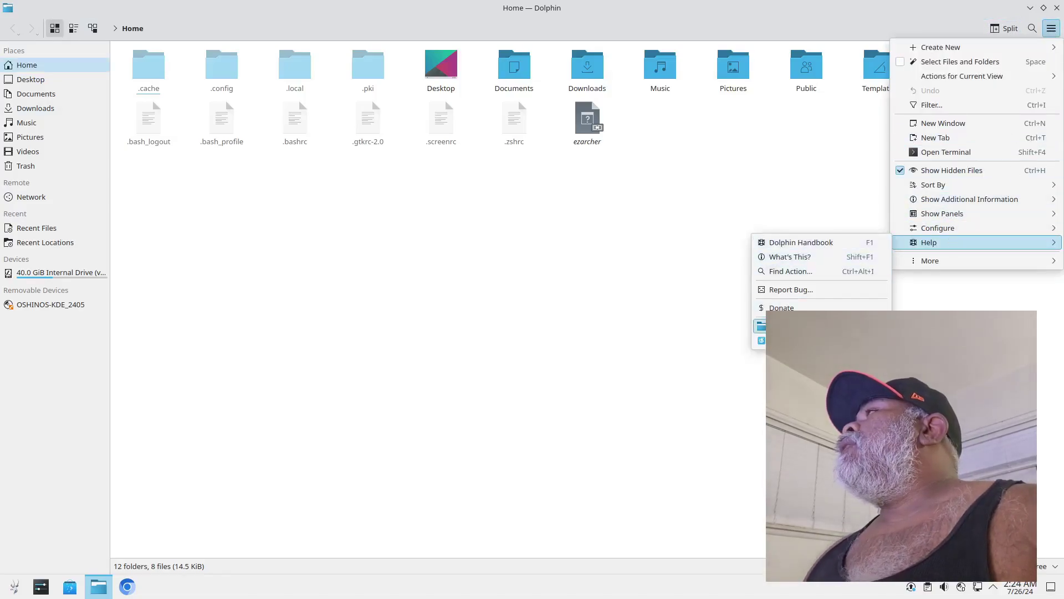
{"action": "left_click", "coordinate": [787, 326]}
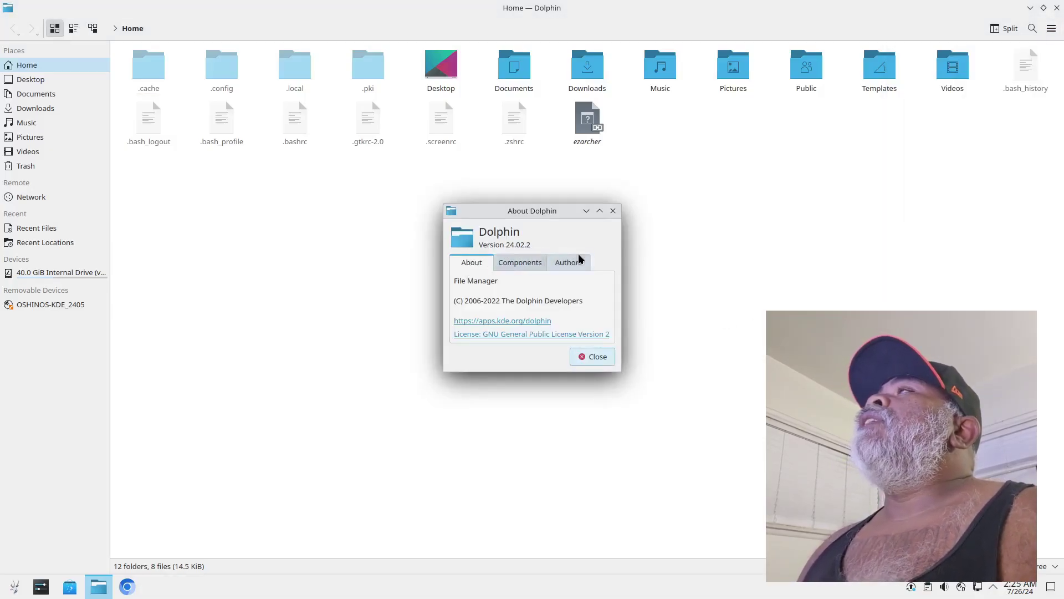
{"action": "left_click", "coordinate": [583, 361]}
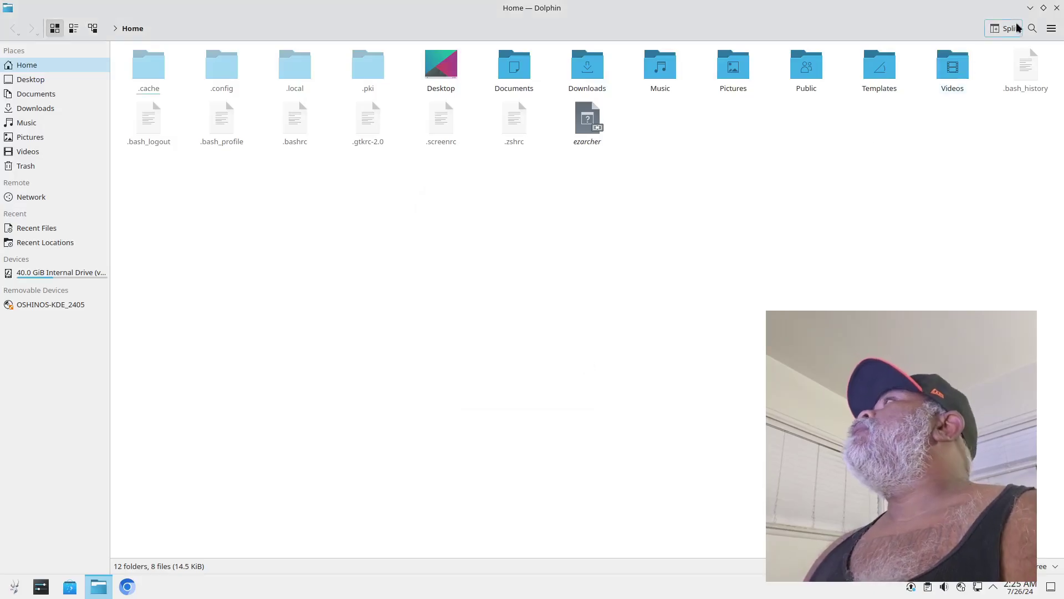
Close the file manager and bring up Discover's home page
{"action": "left_click", "coordinate": [1058, 8]}
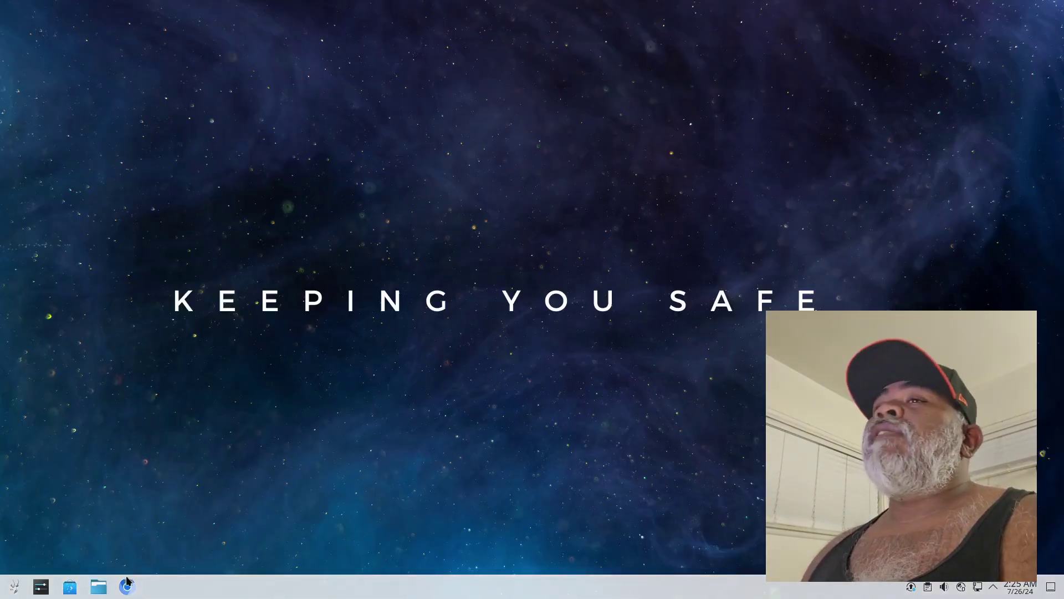
{"action": "left_click", "coordinate": [71, 587]}
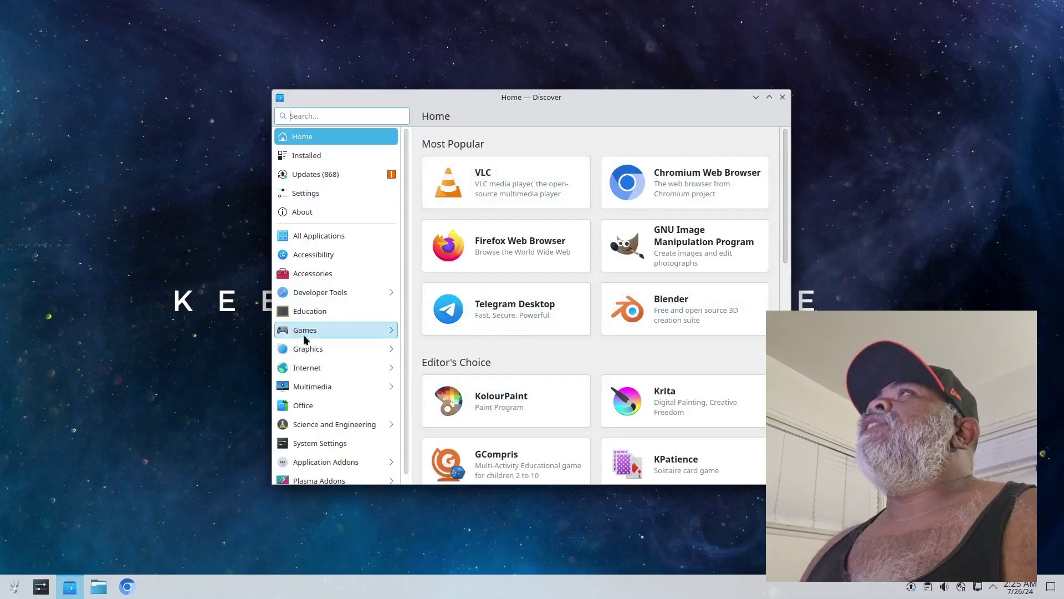
{"action": "scroll", "coordinate": [310, 344], "scroll_direction": "down", "scroll_amount": 1}
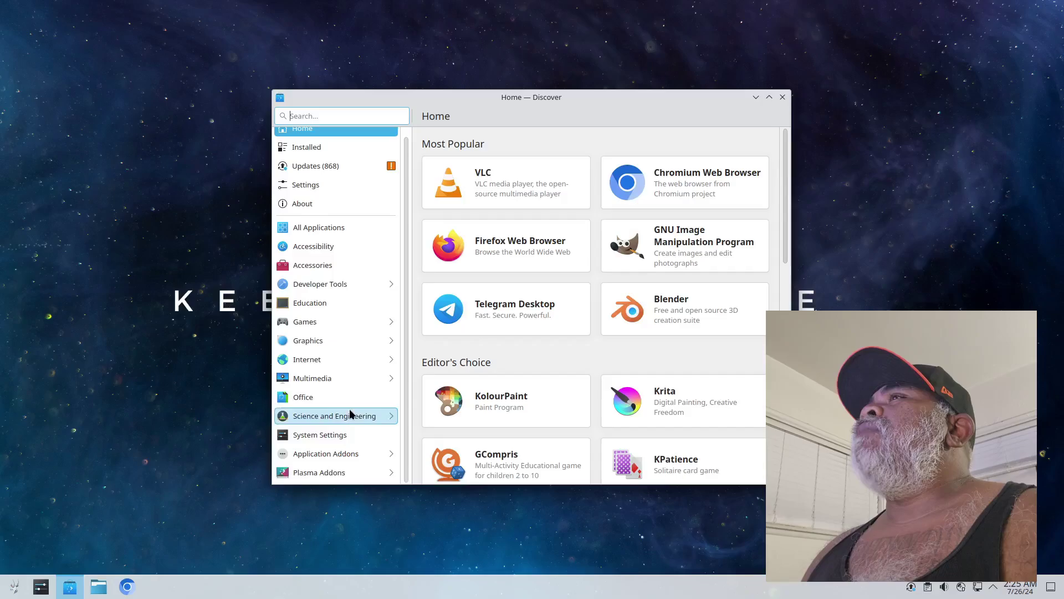
{"action": "scroll", "coordinate": [349, 408], "scroll_direction": "up", "scroll_amount": 1}
{"action": "scroll", "coordinate": [347, 405], "scroll_direction": "down", "scroll_amount": 1}
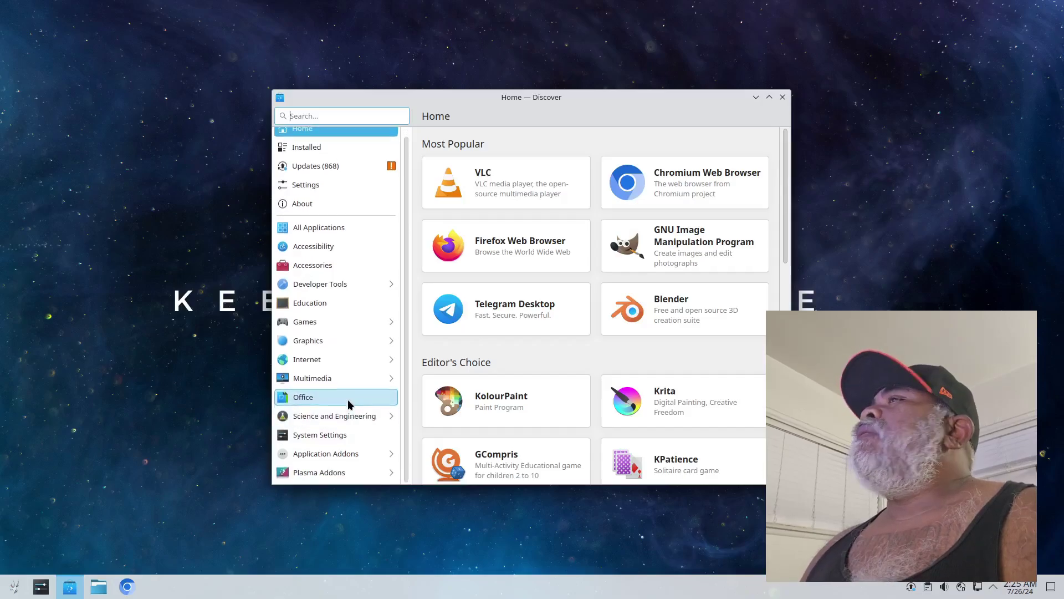
{"action": "scroll", "coordinate": [347, 405], "scroll_direction": "up", "scroll_amount": 1}
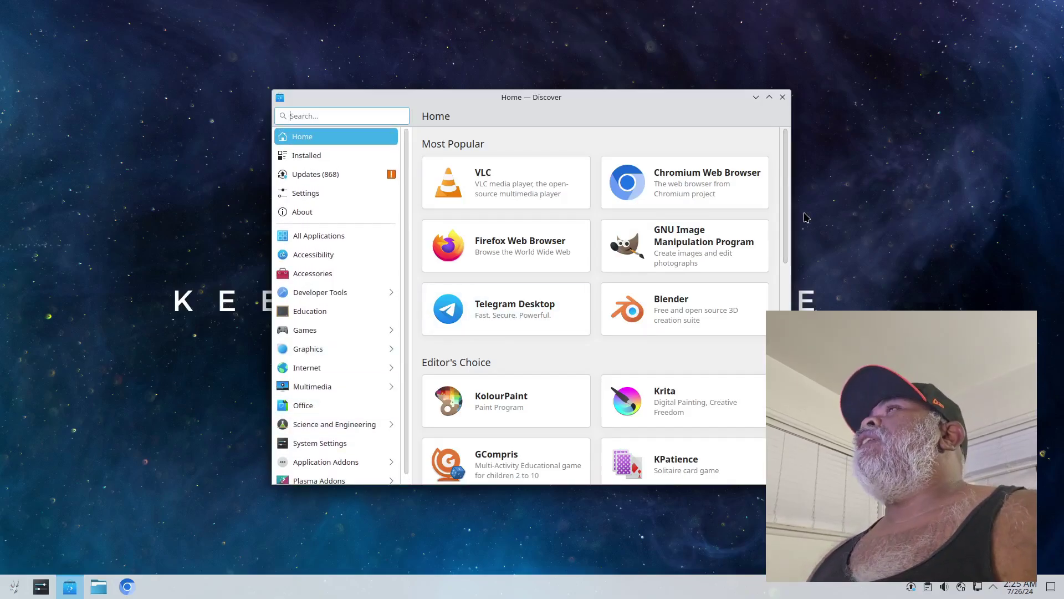
Glance at VLC's page, then open the Elisa card under Editor's Choice
{"action": "left_click", "coordinate": [494, 183]}
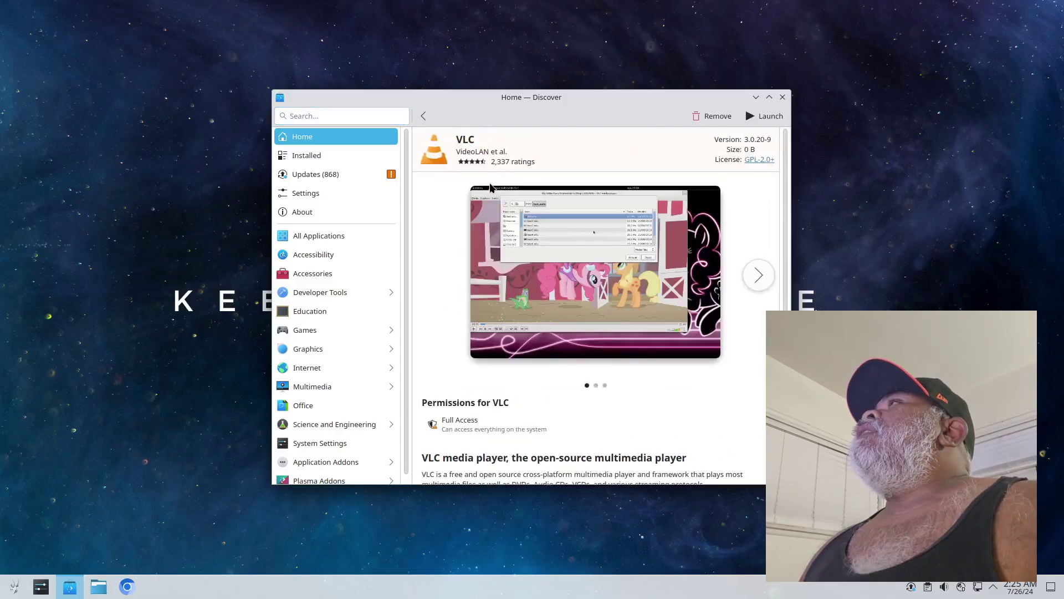
{"action": "left_click", "coordinate": [422, 116]}
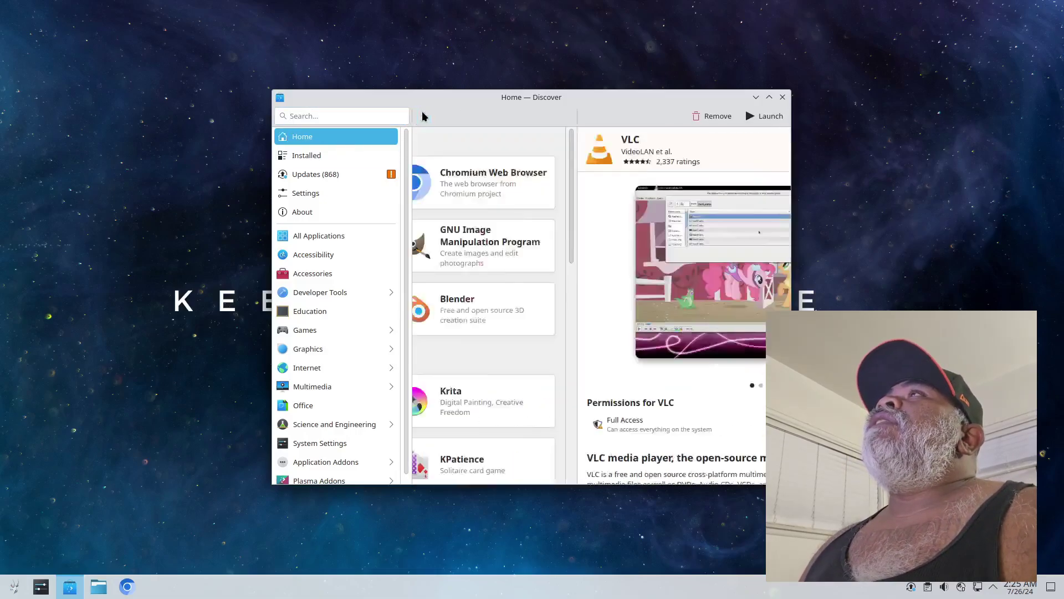
{"action": "scroll", "coordinate": [554, 288], "scroll_direction": "down", "scroll_amount": 3}
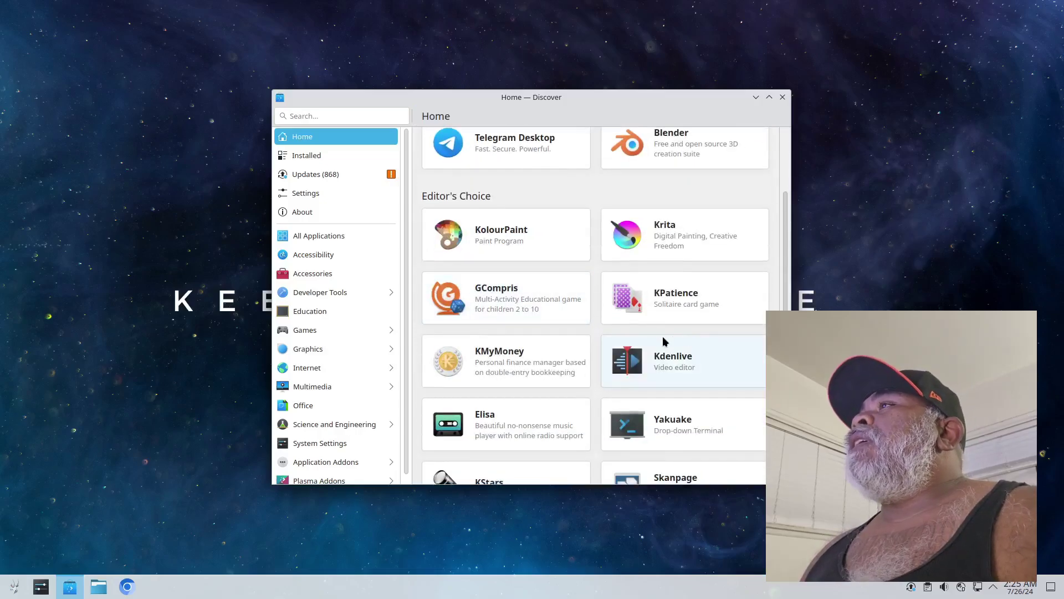
{"action": "left_click", "coordinate": [466, 420]}
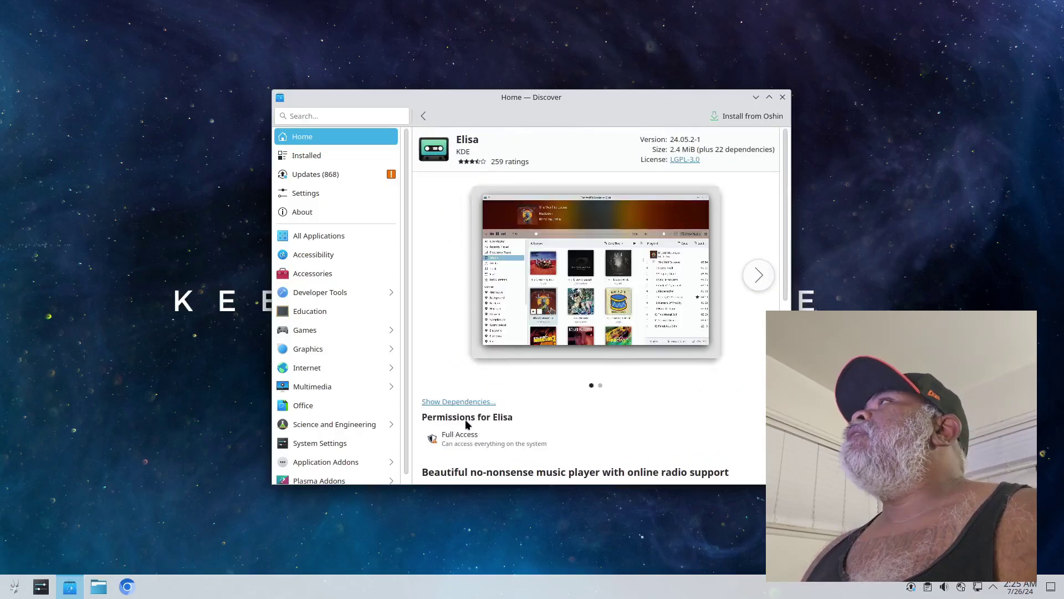
Install and launch Elisa, confirm version 24.05.2 in About Elisa, then close it
{"action": "left_click", "coordinate": [740, 117]}
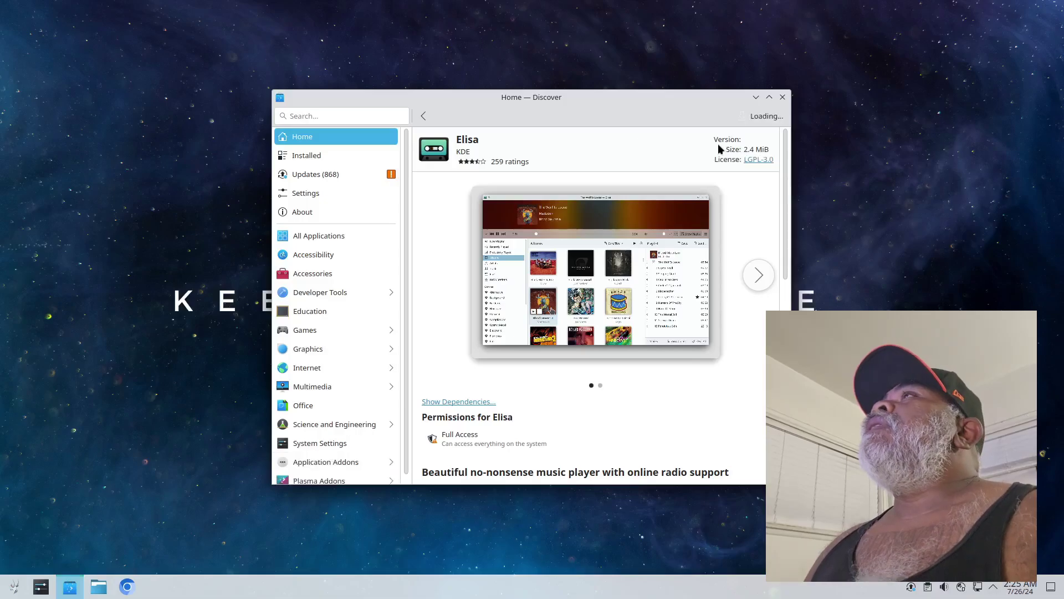
{"action": "left_click", "coordinate": [764, 117]}
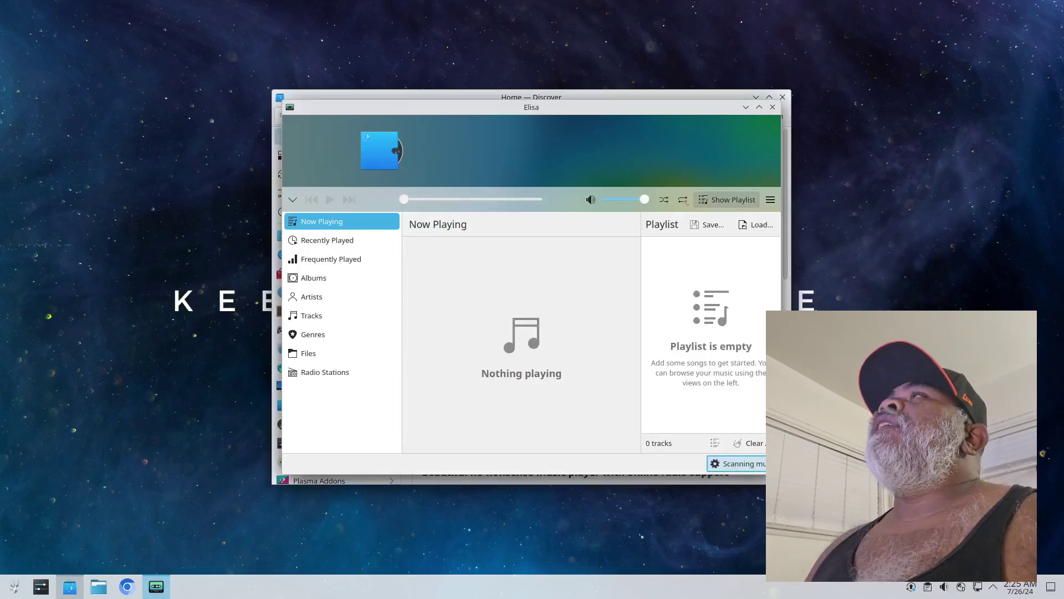
{"action": "left_click", "coordinate": [771, 200]}
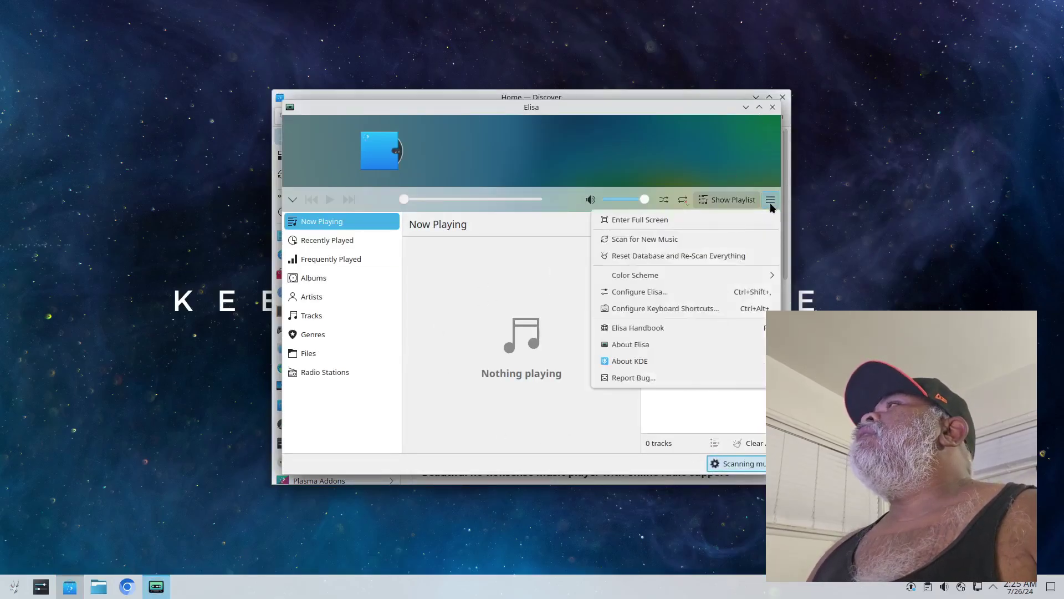
{"action": "left_click", "coordinate": [624, 344]}
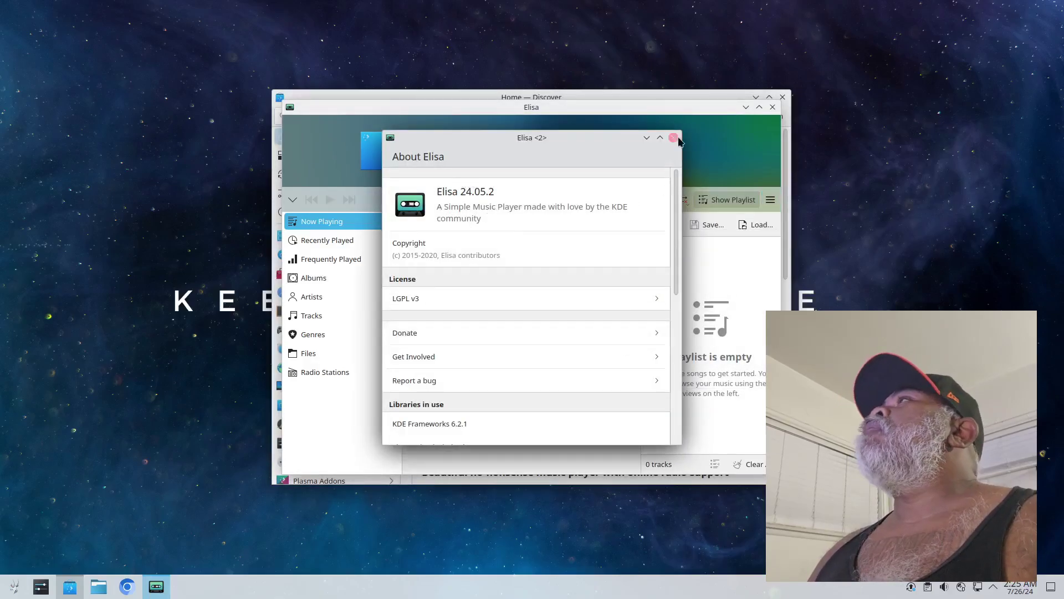
{"action": "left_click", "coordinate": [674, 138]}
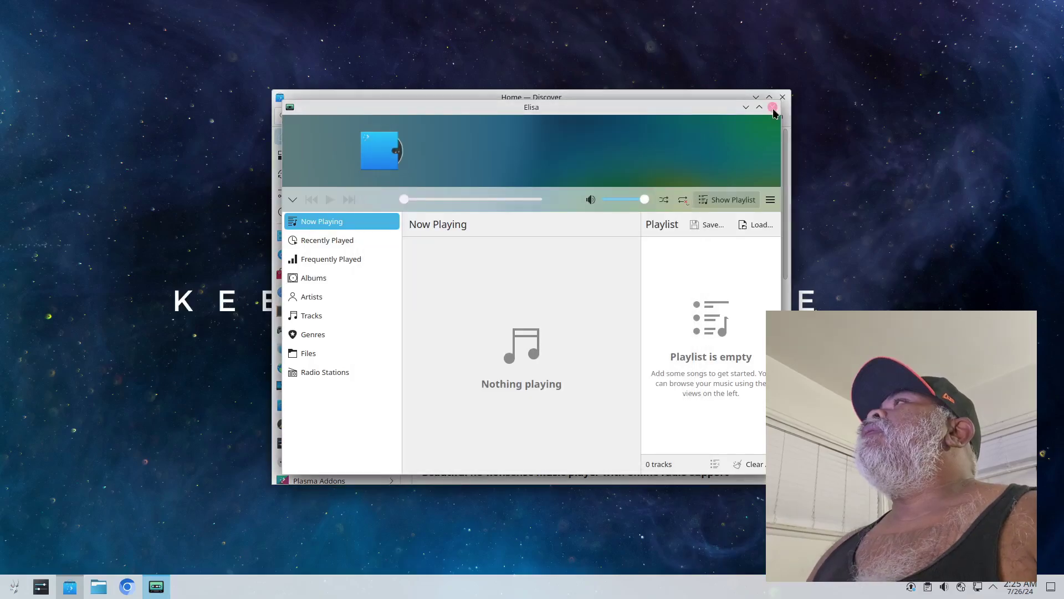
{"action": "left_click", "coordinate": [772, 107]}
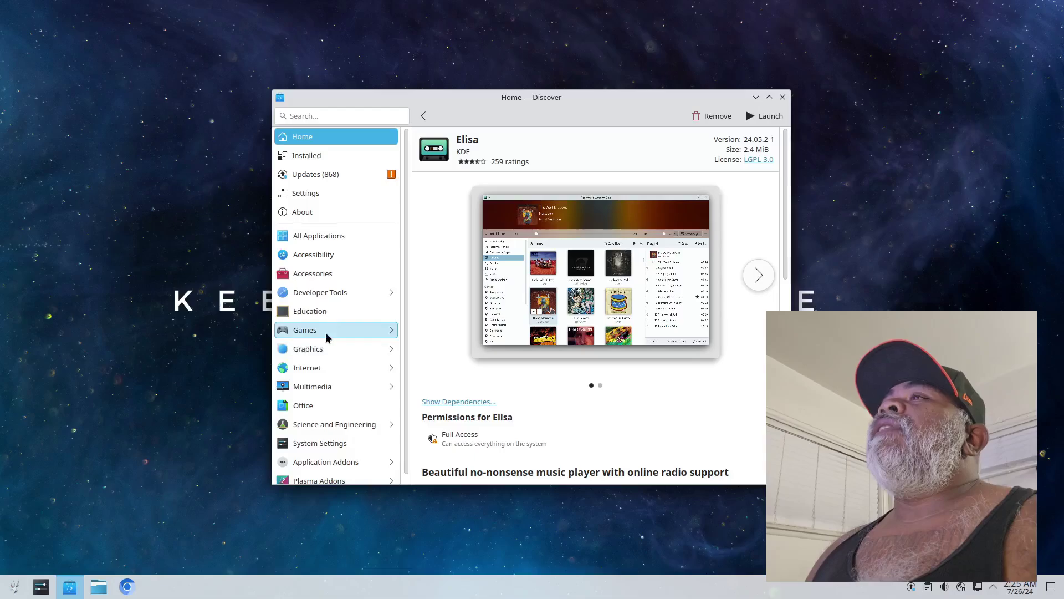
Review the About Discover page (KDE Frameworks 6.2.1, Qt 6.7.0), then close Discover
{"action": "scroll", "coordinate": [326, 337], "scroll_direction": "down", "scroll_amount": 1}
{"action": "scroll", "coordinate": [339, 353], "scroll_direction": "up", "scroll_amount": 1}
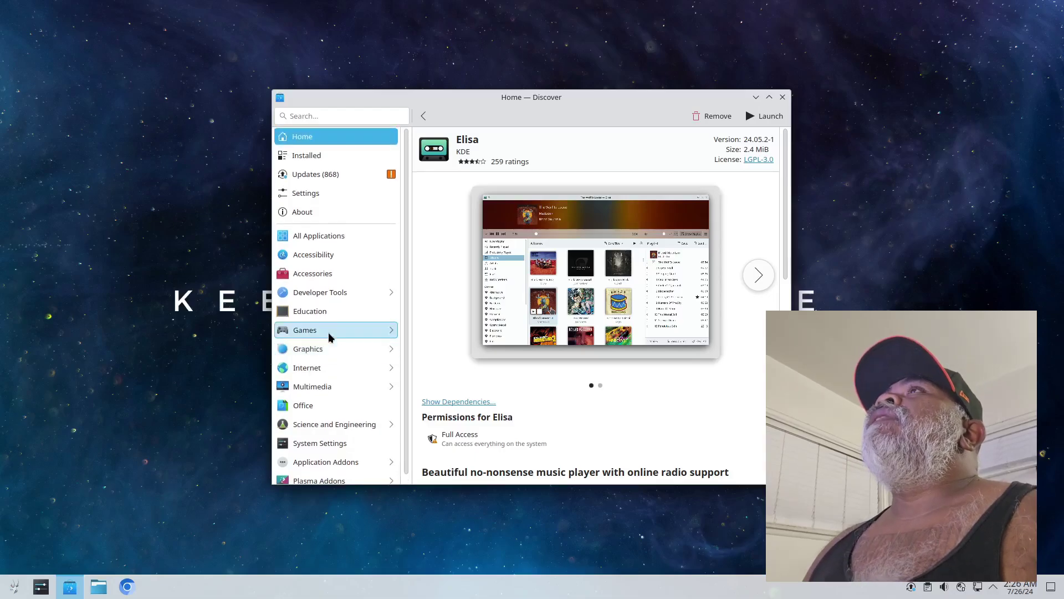
{"action": "left_click", "coordinate": [423, 115]}
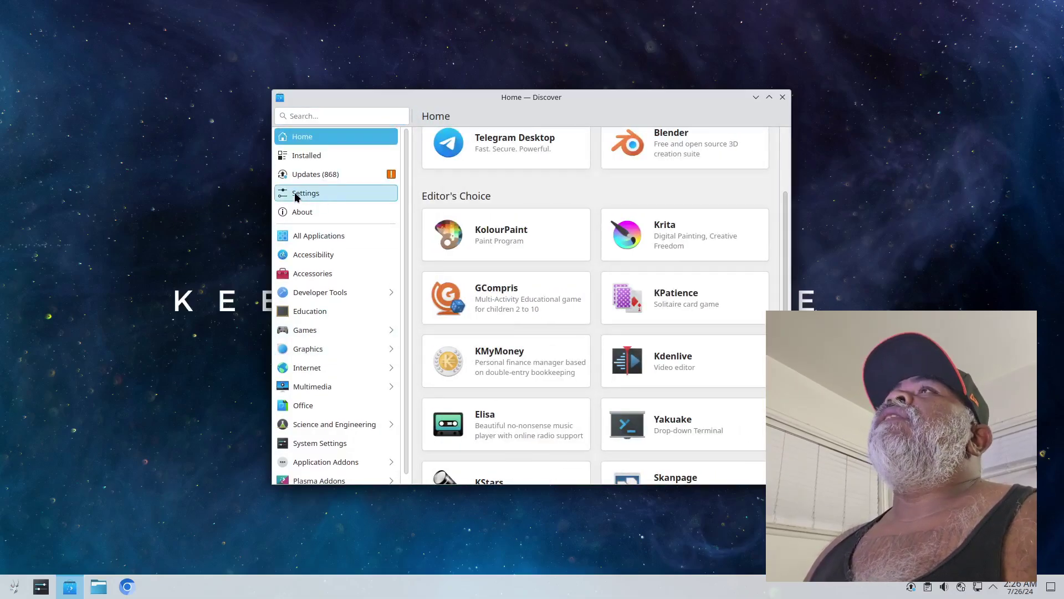
{"action": "left_click", "coordinate": [303, 214]}
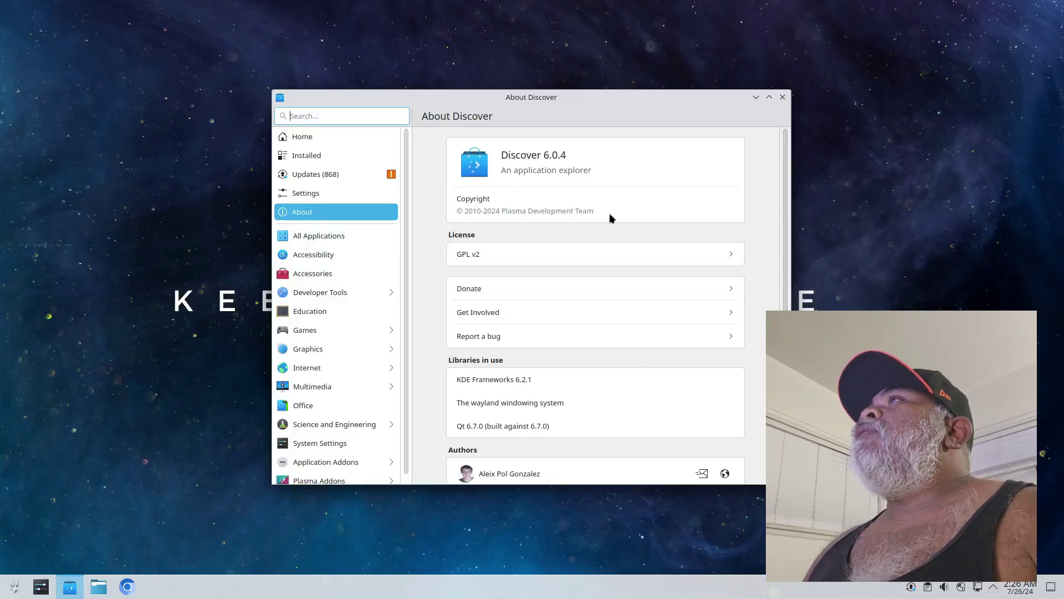
{"action": "scroll", "coordinate": [760, 355], "scroll_direction": "down", "scroll_amount": 3}
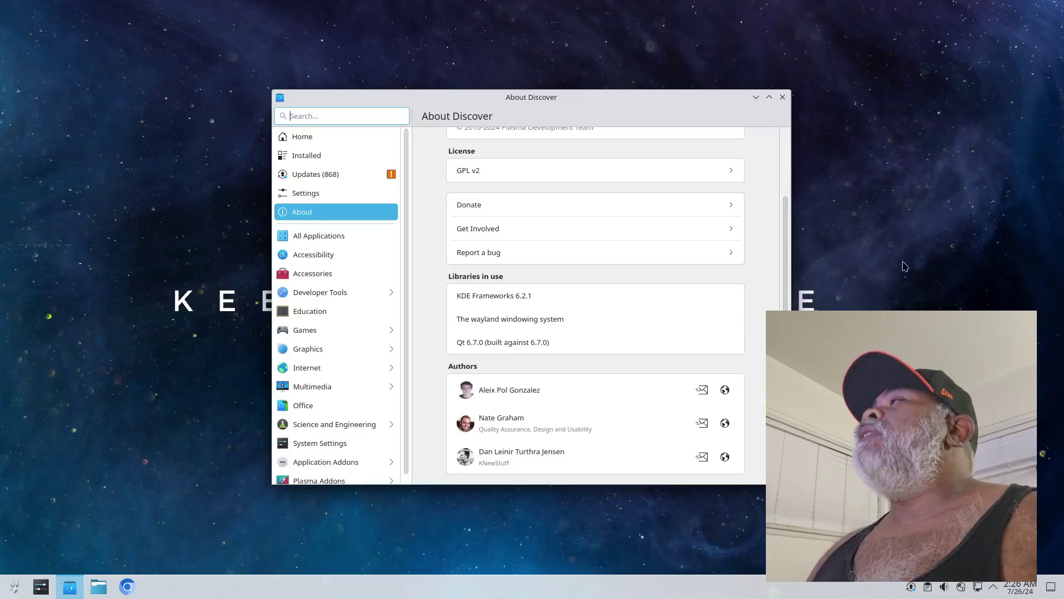
{"action": "left_click", "coordinate": [783, 98]}
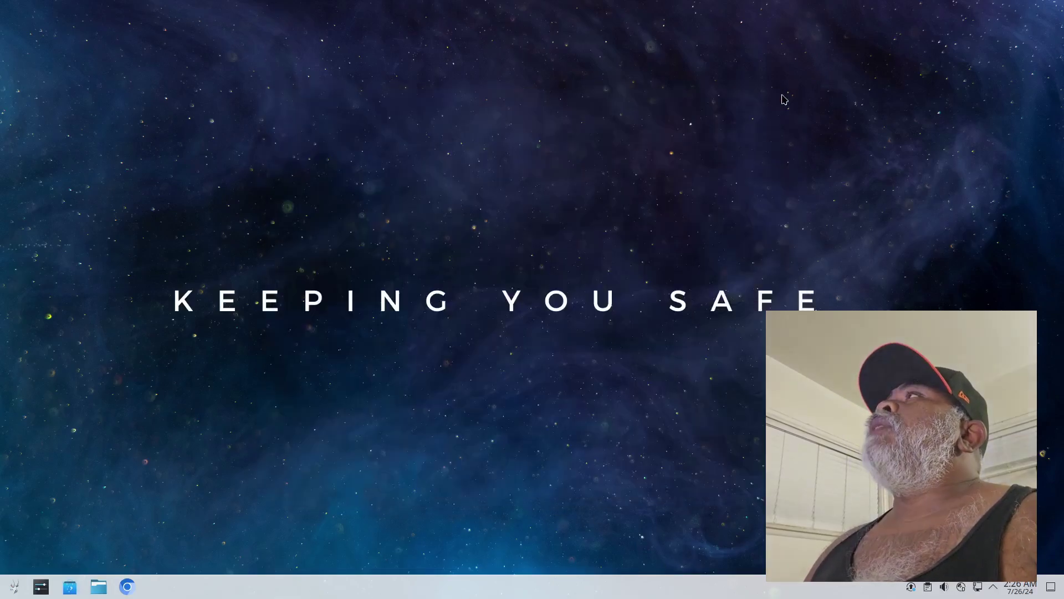
Maximize System Settings and show About this System: Plasma 6.0.4, kernel 6.6.31-1-lts, Wayland
{"action": "left_click", "coordinate": [42, 586]}
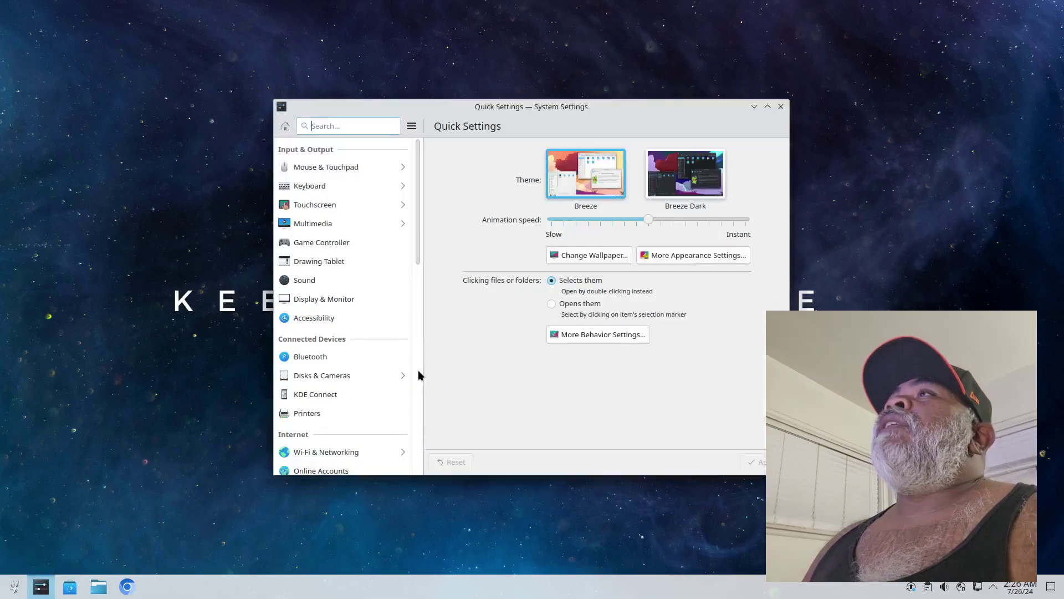
{"action": "double_click", "coordinate": [677, 106]}
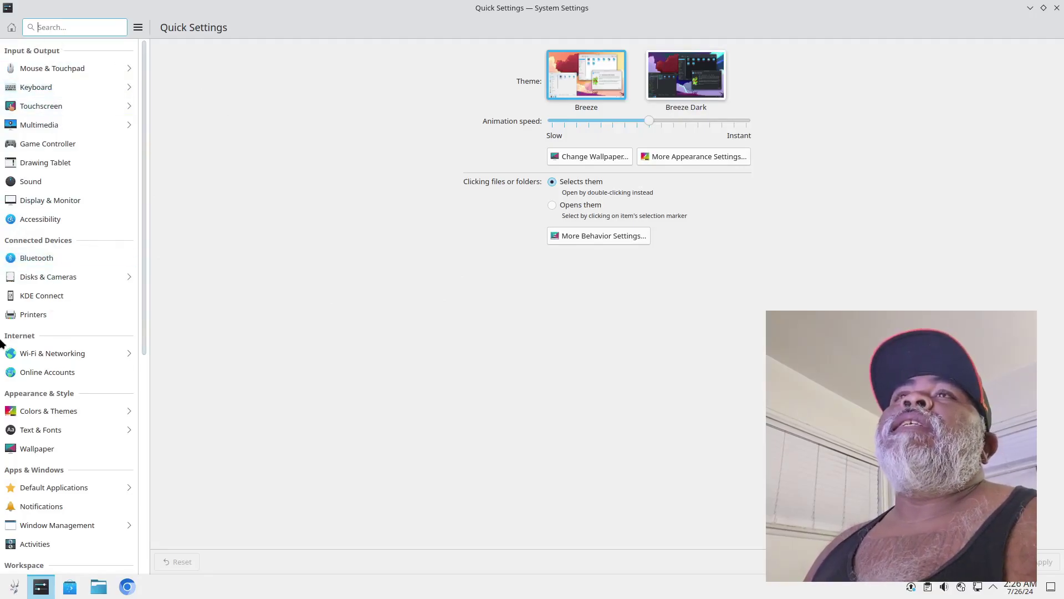
{"action": "scroll", "coordinate": [99, 361], "scroll_direction": "down", "scroll_amount": 3}
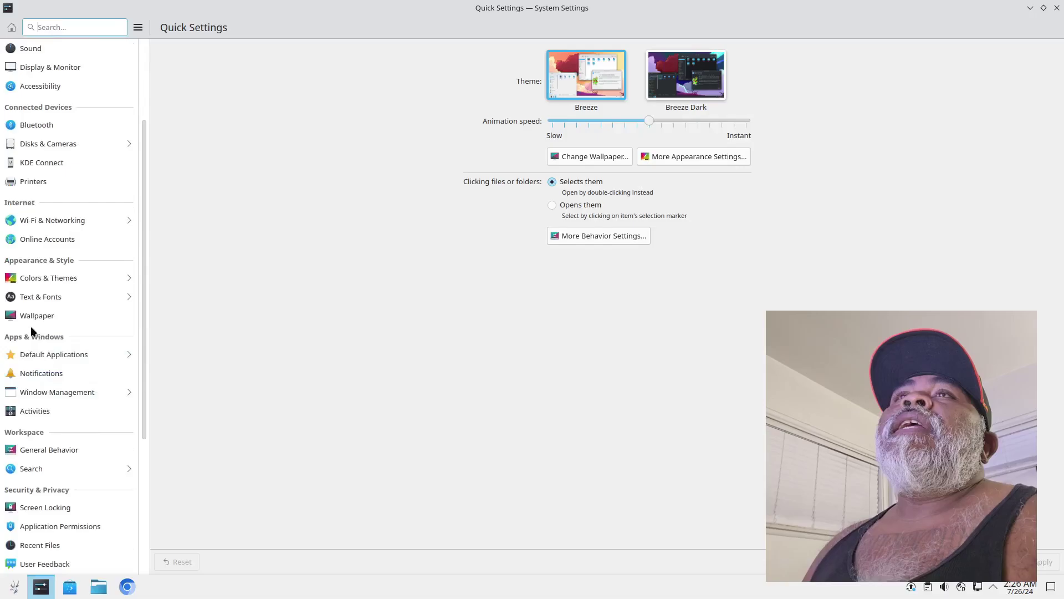
{"action": "scroll", "coordinate": [93, 382], "scroll_direction": "down", "scroll_amount": 1}
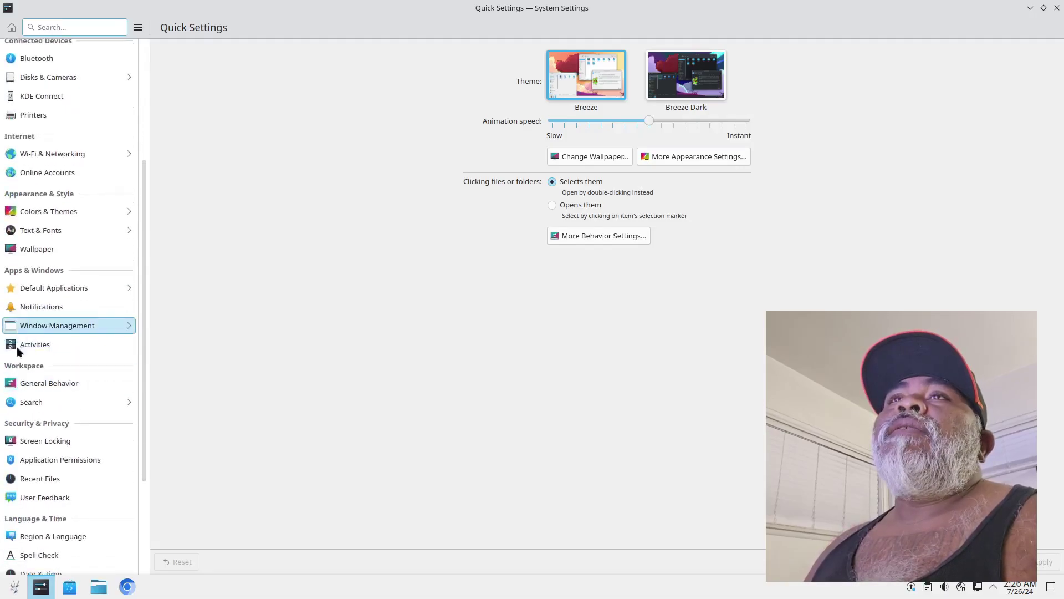
{"action": "scroll", "coordinate": [86, 422], "scroll_direction": "down", "scroll_amount": 2}
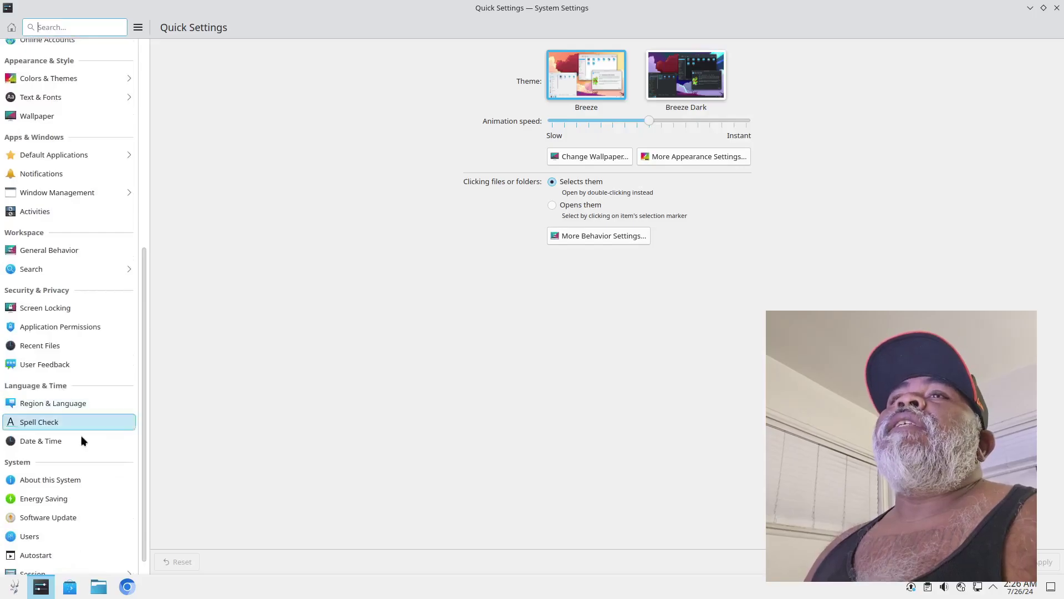
{"action": "scroll", "coordinate": [81, 436], "scroll_direction": "down", "scroll_amount": 1}
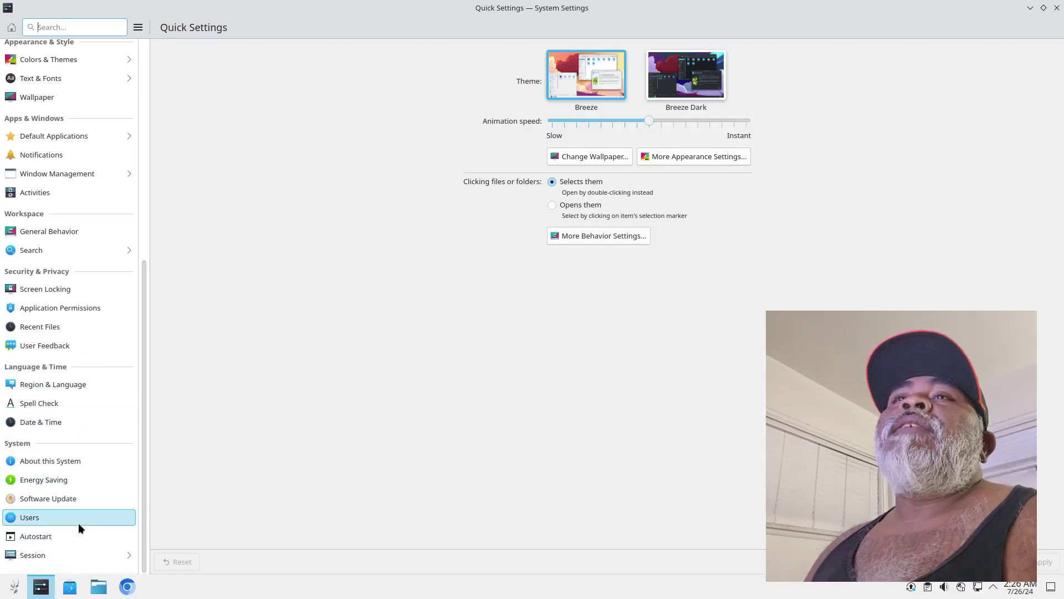
{"action": "left_click", "coordinate": [28, 464]}
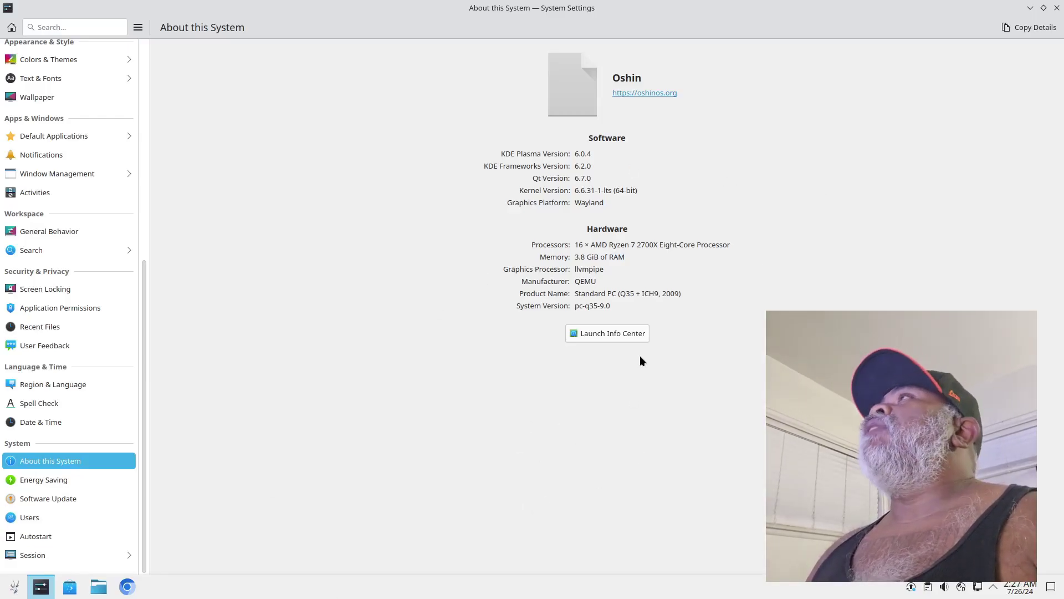
{"action": "scroll", "coordinate": [47, 349], "scroll_direction": "up", "scroll_amount": 10}
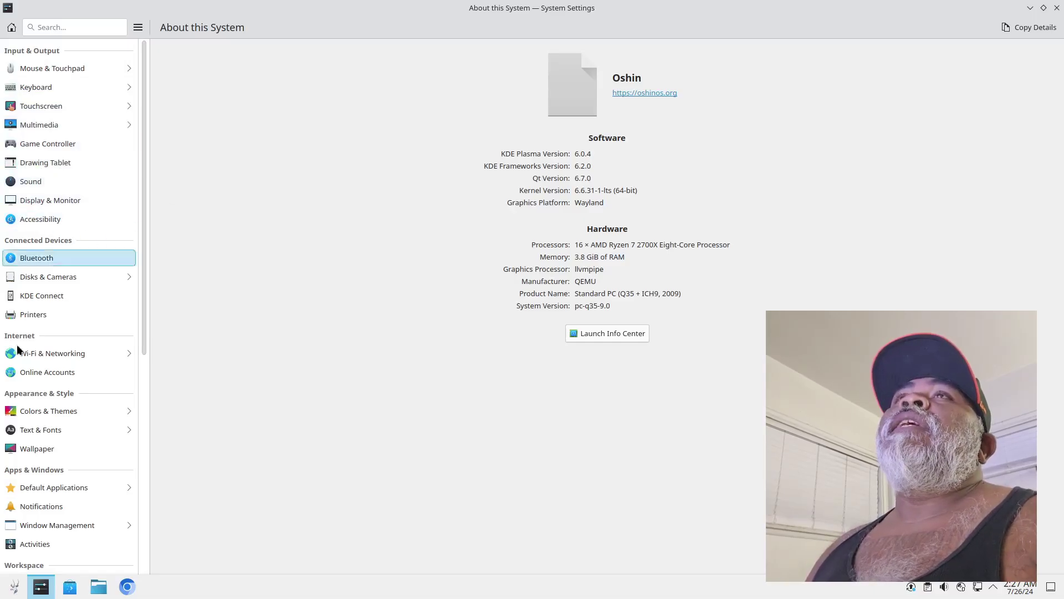
{"action": "scroll", "coordinate": [36, 310], "scroll_direction": "down", "scroll_amount": 6}
{"action": "scroll", "coordinate": [42, 338], "scroll_direction": "up", "scroll_amount": 6}
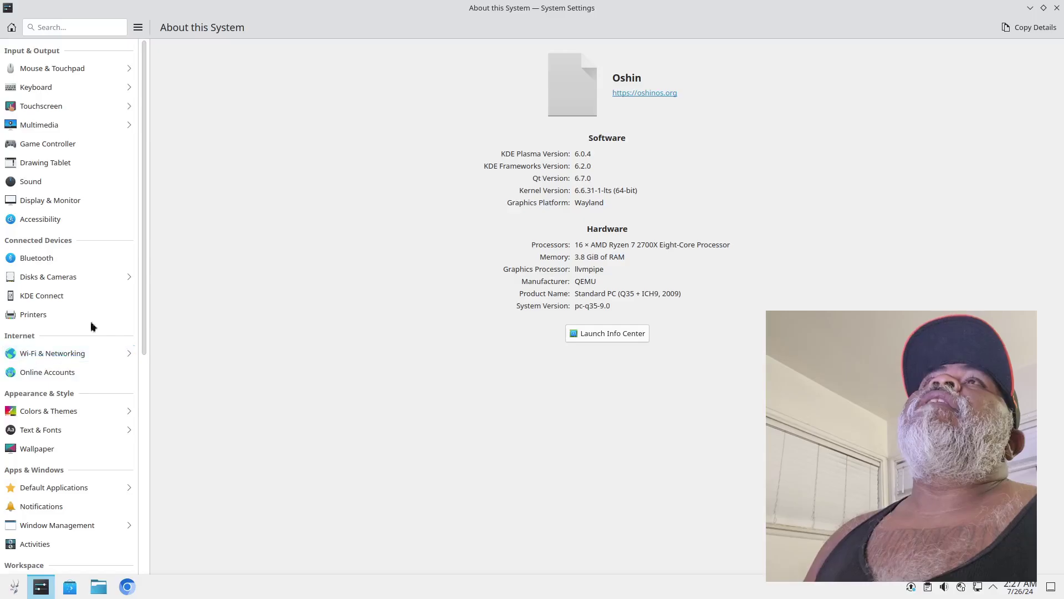
Apply the Breeze Dark global theme under Colors & Themes
{"action": "scroll", "coordinate": [67, 311], "scroll_direction": "down", "scroll_amount": 2}
{"action": "left_click", "coordinate": [41, 277]}
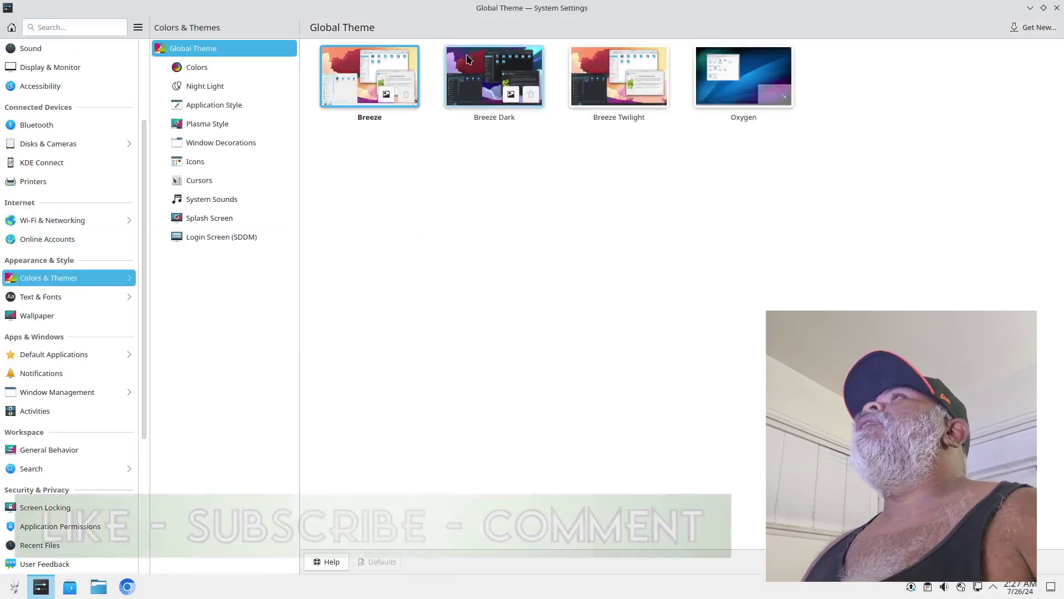
{"action": "left_click", "coordinate": [501, 83]}
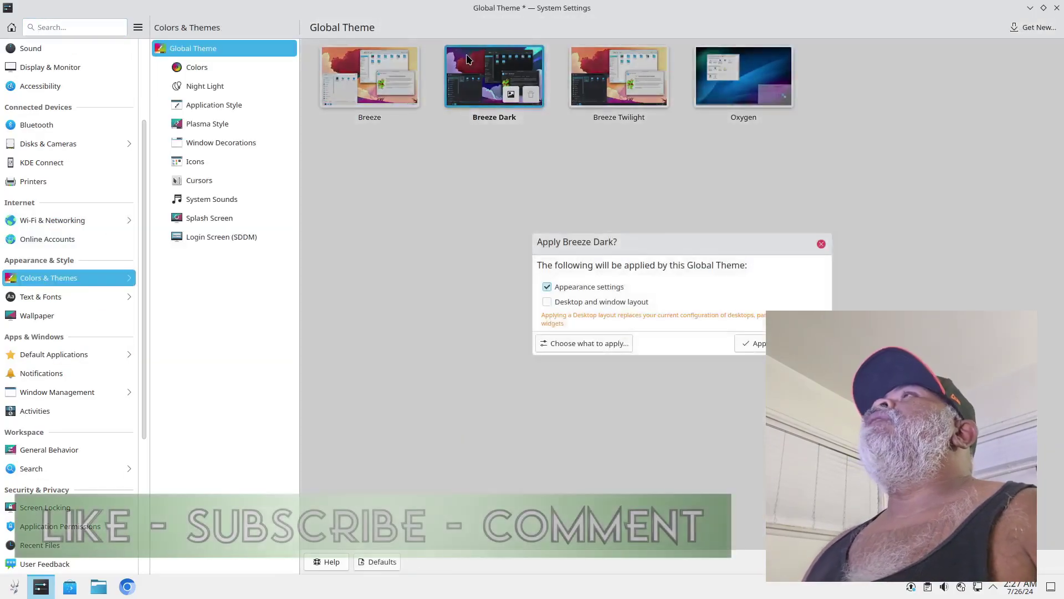
{"action": "left_click", "coordinate": [753, 343]}
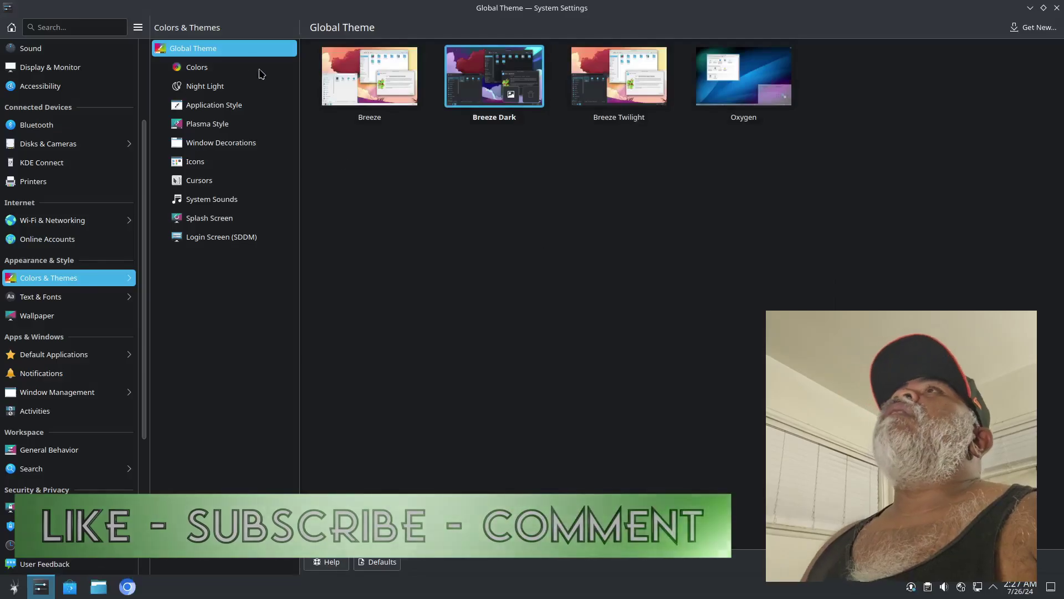
{"action": "left_click", "coordinate": [198, 68]}
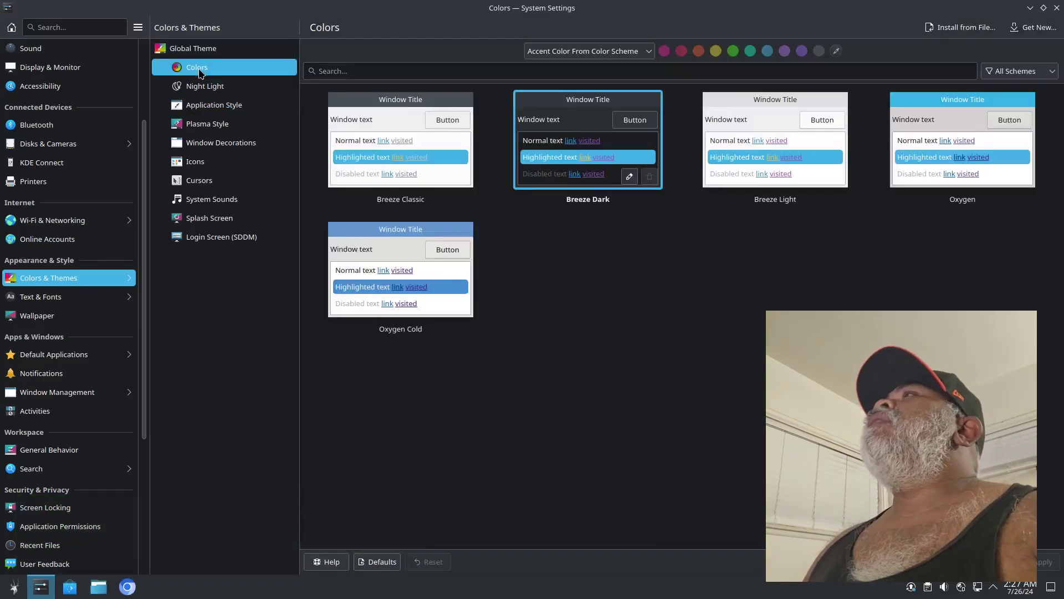
Choose Oxygen for both Application Style and Plasma Style, applying each
{"action": "left_click", "coordinate": [207, 107]}
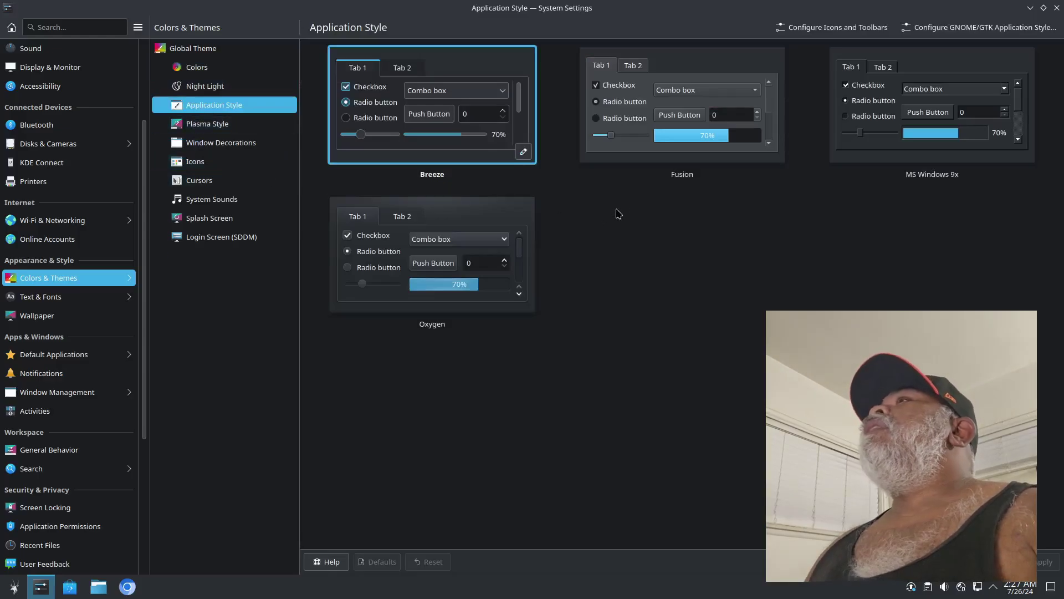
{"action": "left_click", "coordinate": [408, 265]}
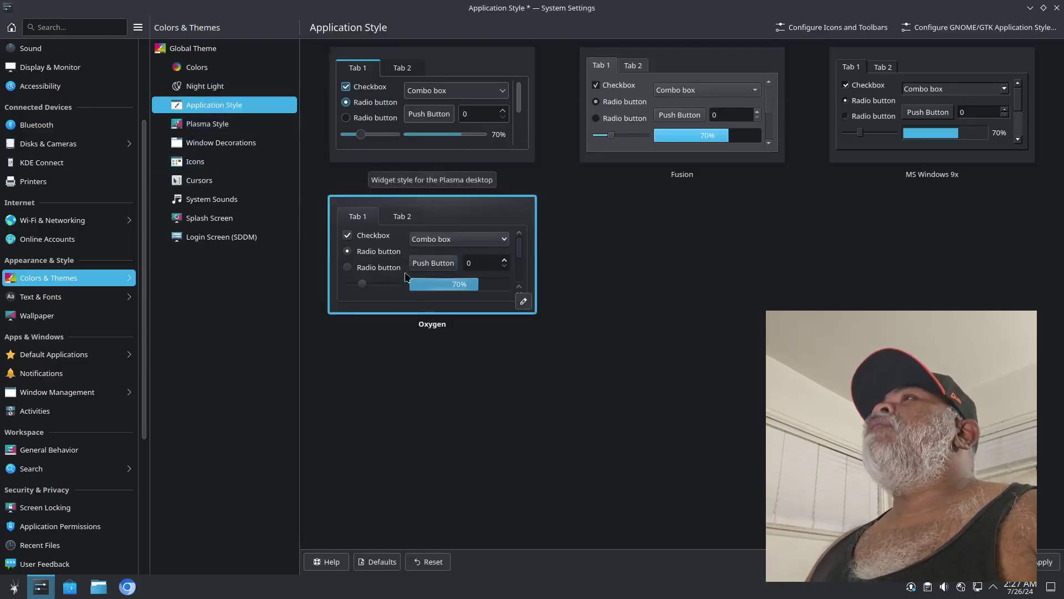
{"action": "left_click", "coordinate": [1045, 561]}
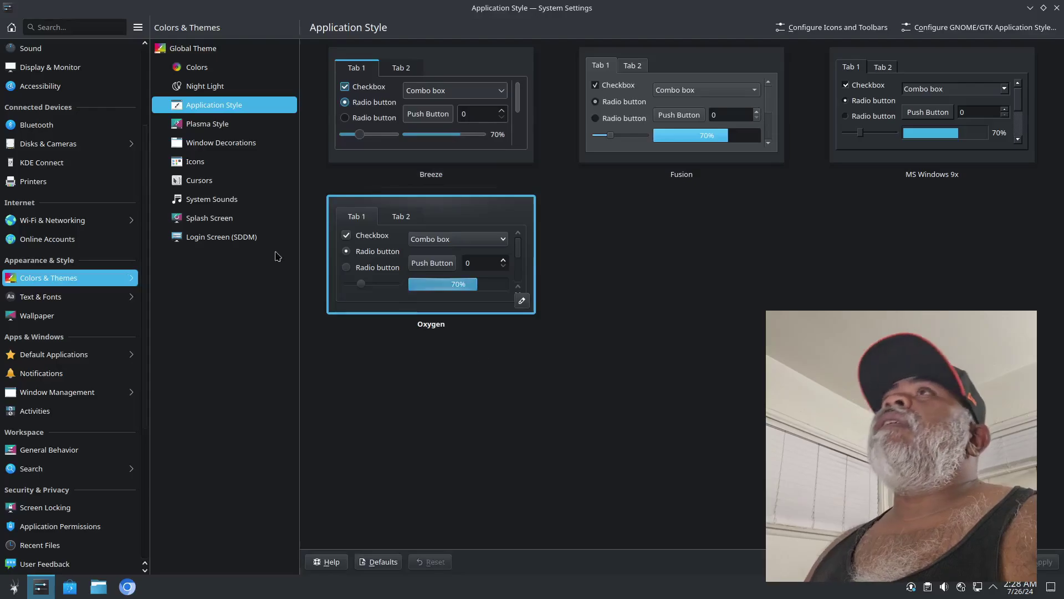
{"action": "left_click", "coordinate": [208, 131]}
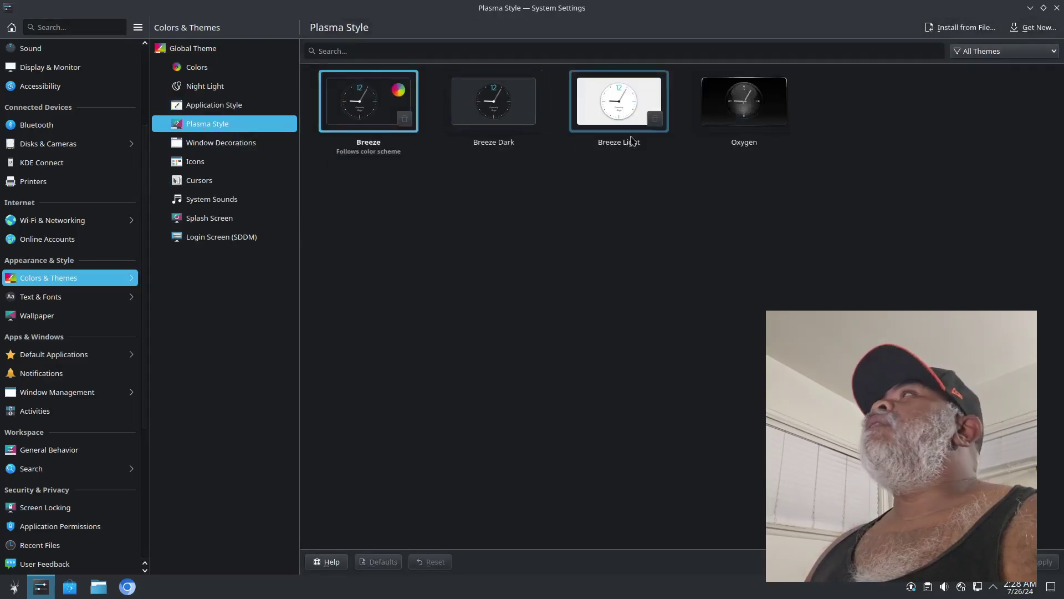
{"action": "left_click", "coordinate": [734, 102]}
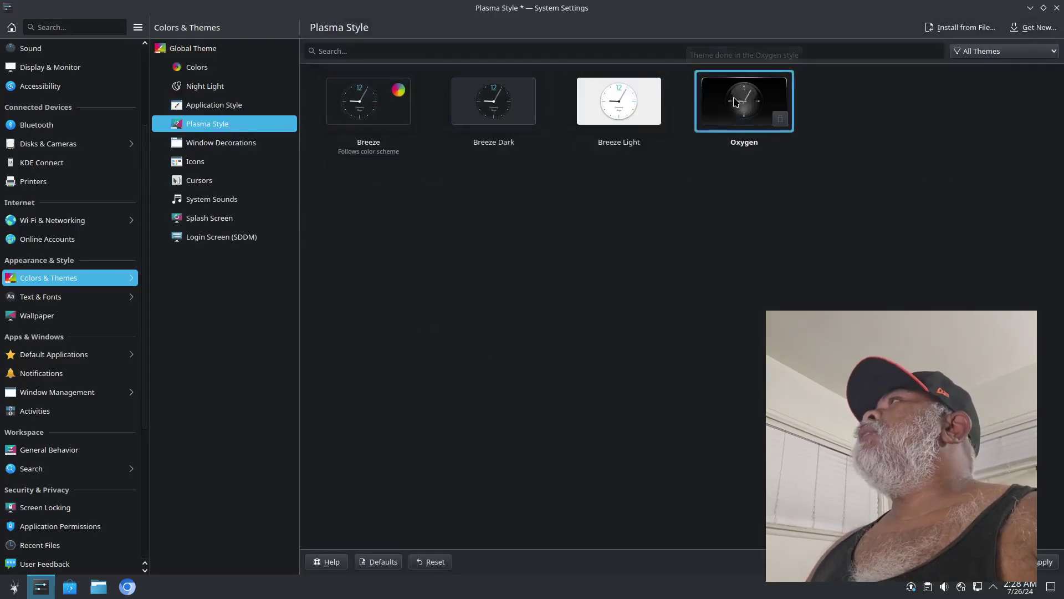
{"action": "left_click", "coordinate": [1044, 563]}
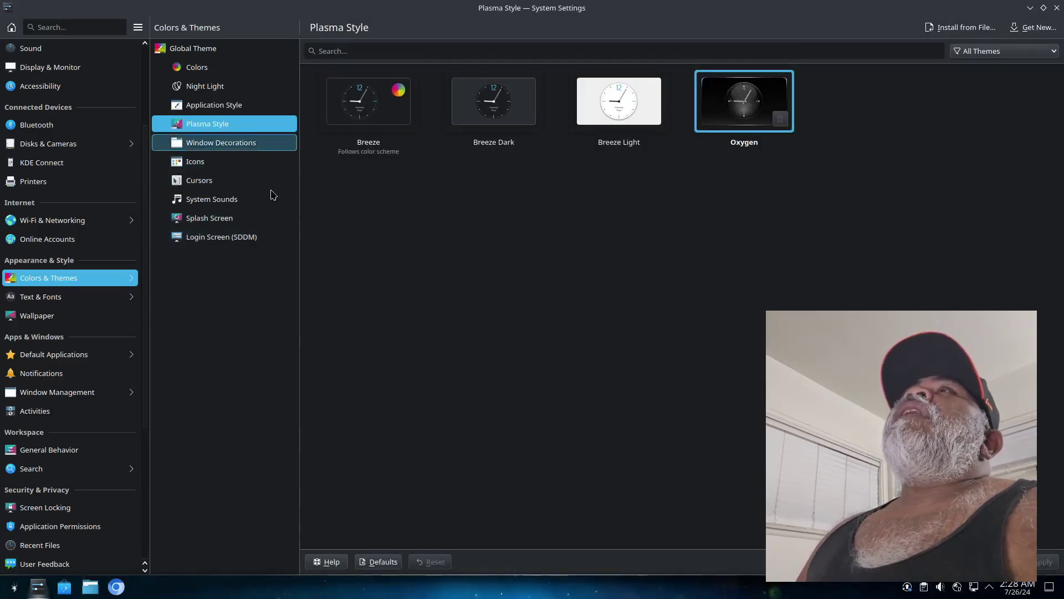
Apply wallpaper 2, the deer in a starlit lake, and close System Settings
{"action": "left_click", "coordinate": [44, 319]}
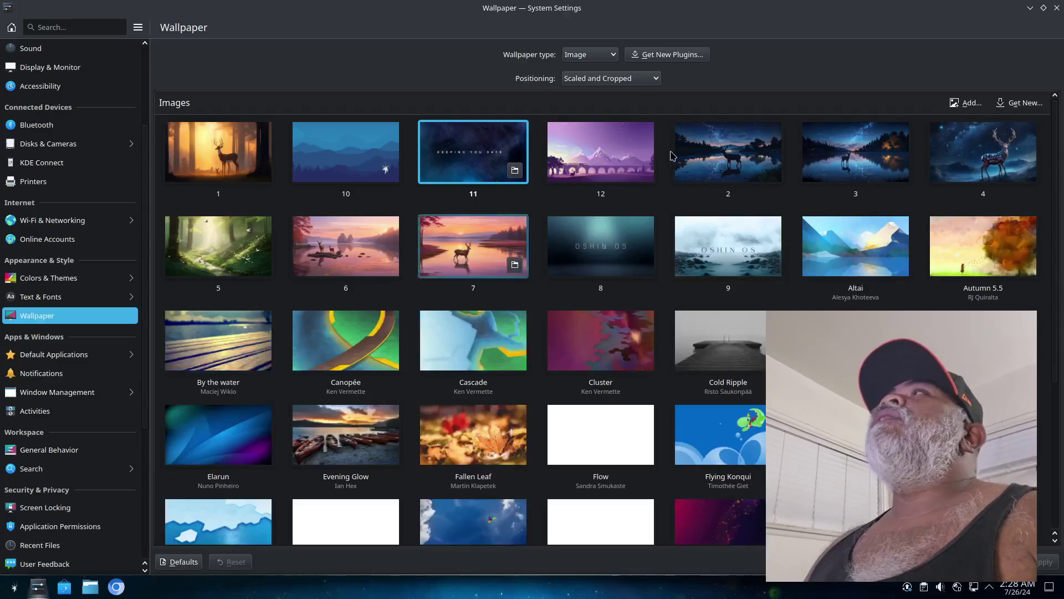
{"action": "left_click", "coordinate": [731, 150]}
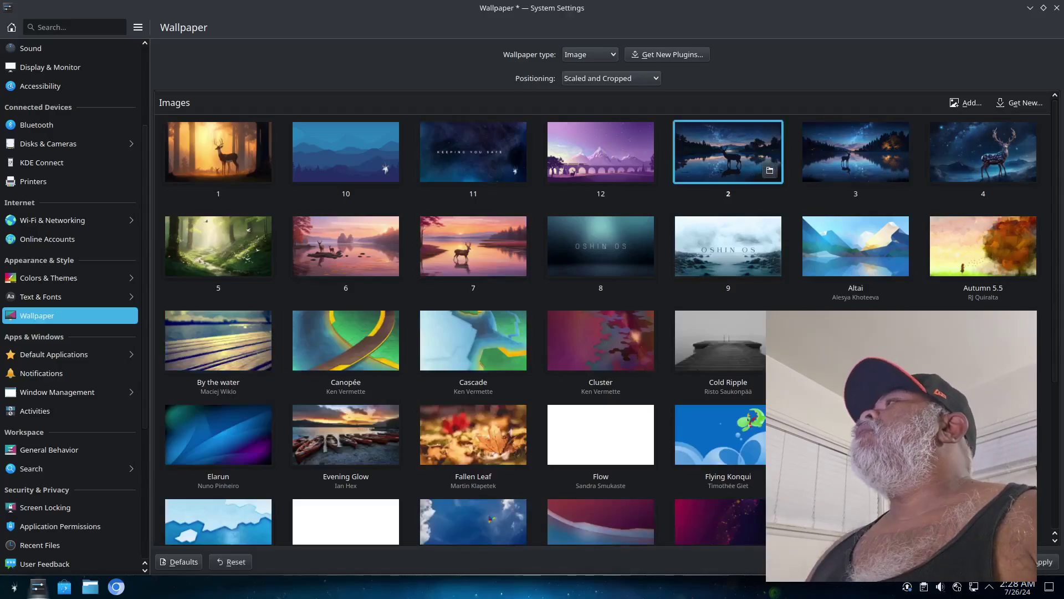
{"action": "left_click", "coordinate": [1049, 563]}
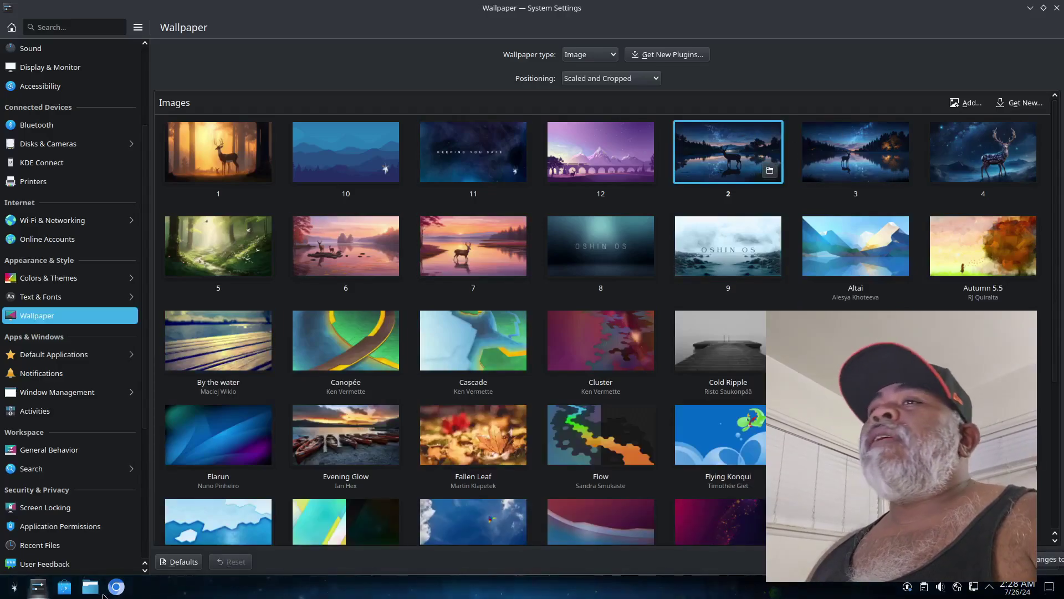
{"action": "right_click", "coordinate": [38, 586]}
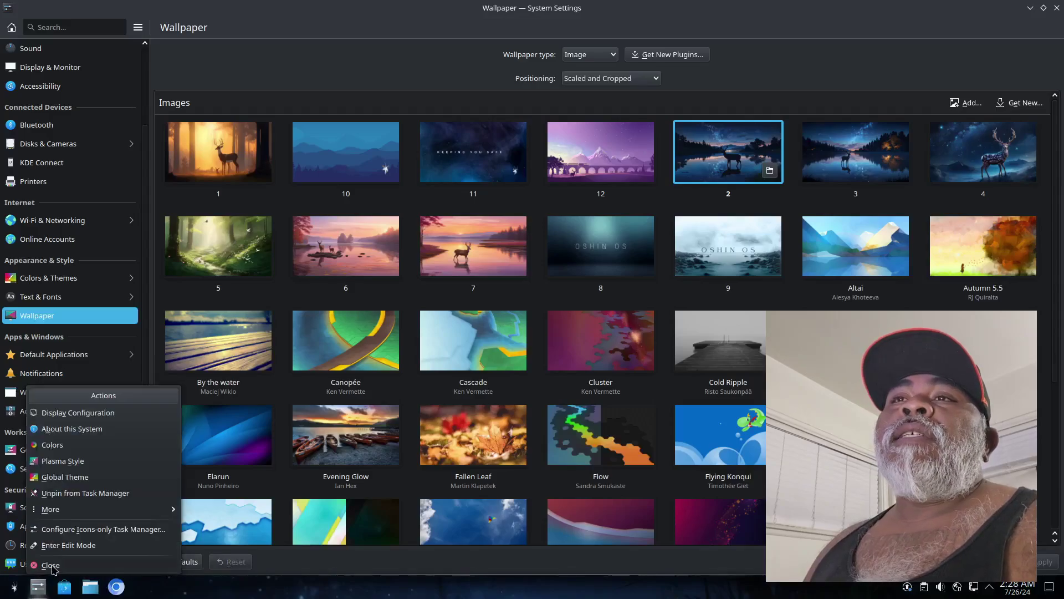
{"action": "left_click", "coordinate": [50, 565]}
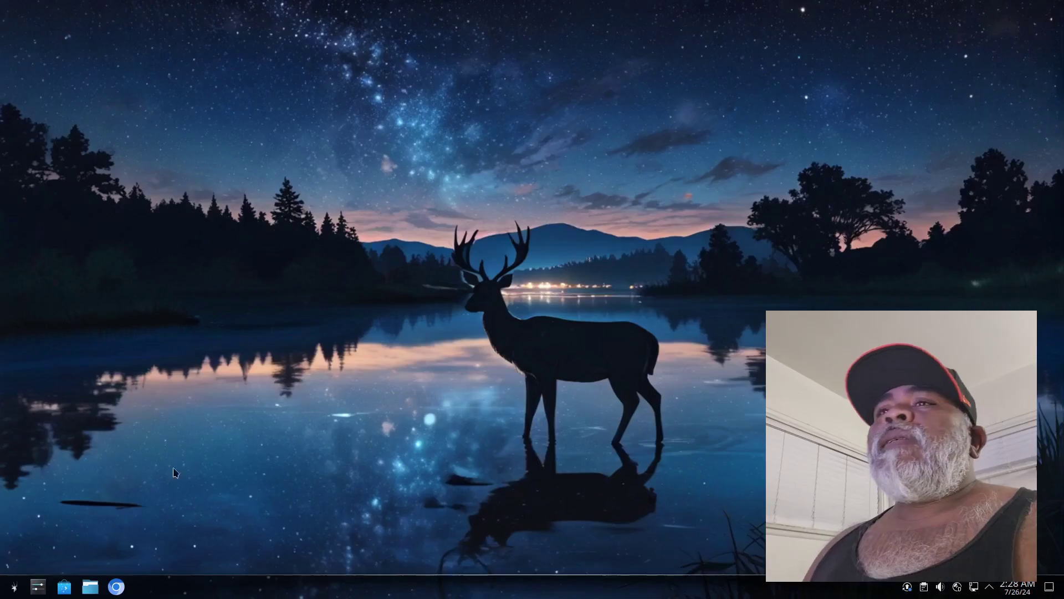
Browse the launcher's Development, Education, Games, Graphics, Internet and Multimedia app categories
{"action": "left_click", "coordinate": [13, 591]}
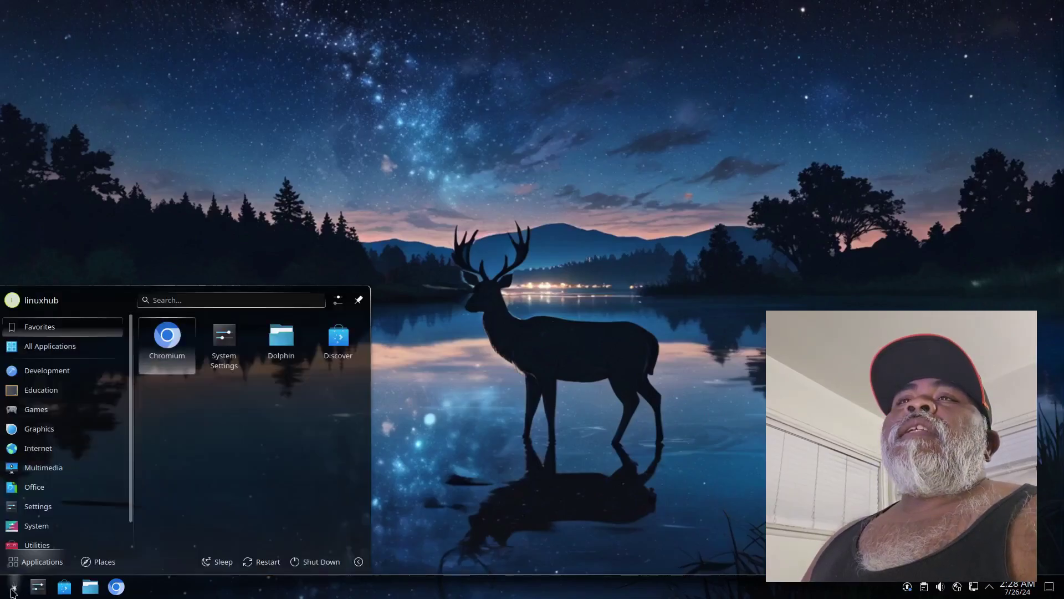
{"action": "left_click", "coordinate": [50, 375]}
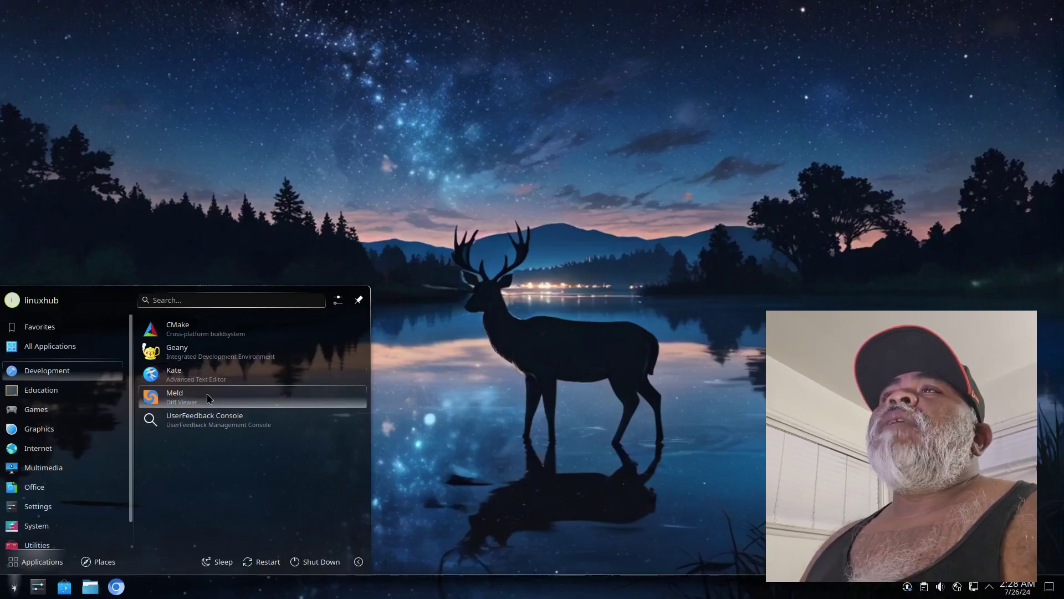
{"action": "mouse_move", "coordinate": [33, 392]}
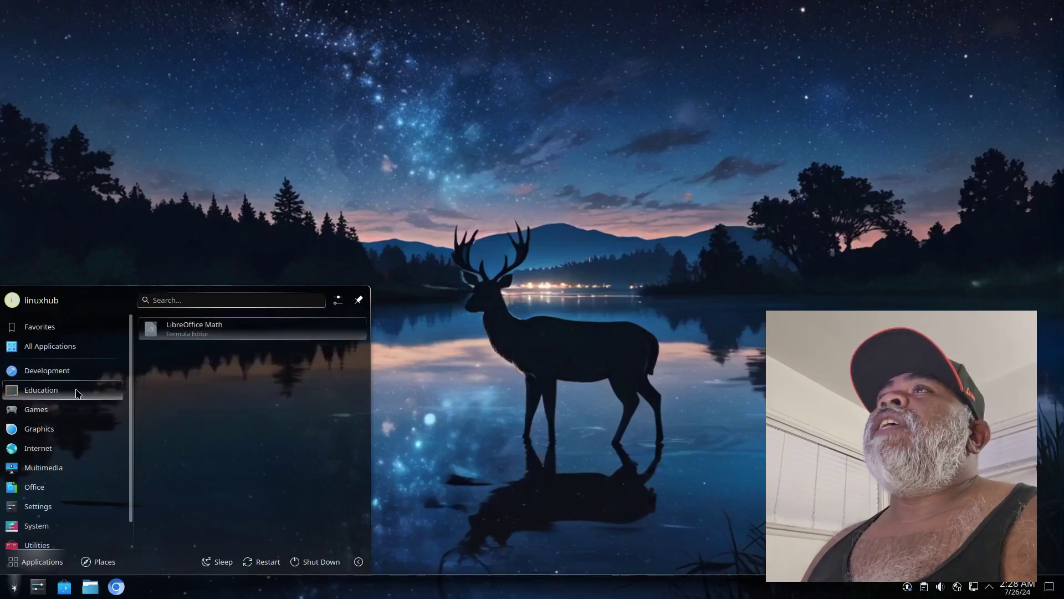
{"action": "mouse_move", "coordinate": [35, 415]}
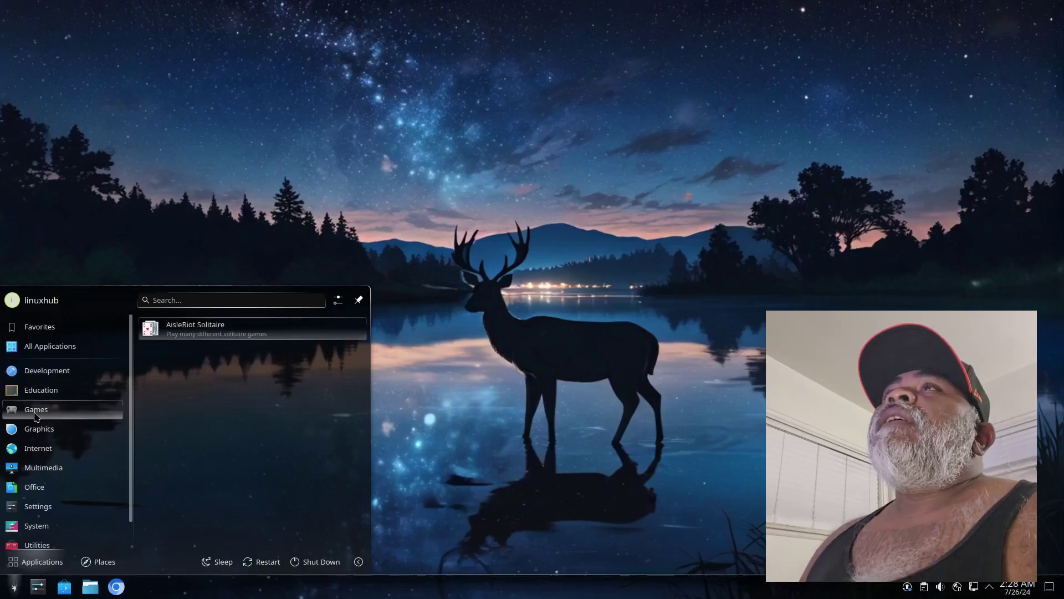
{"action": "mouse_move", "coordinate": [42, 434]}
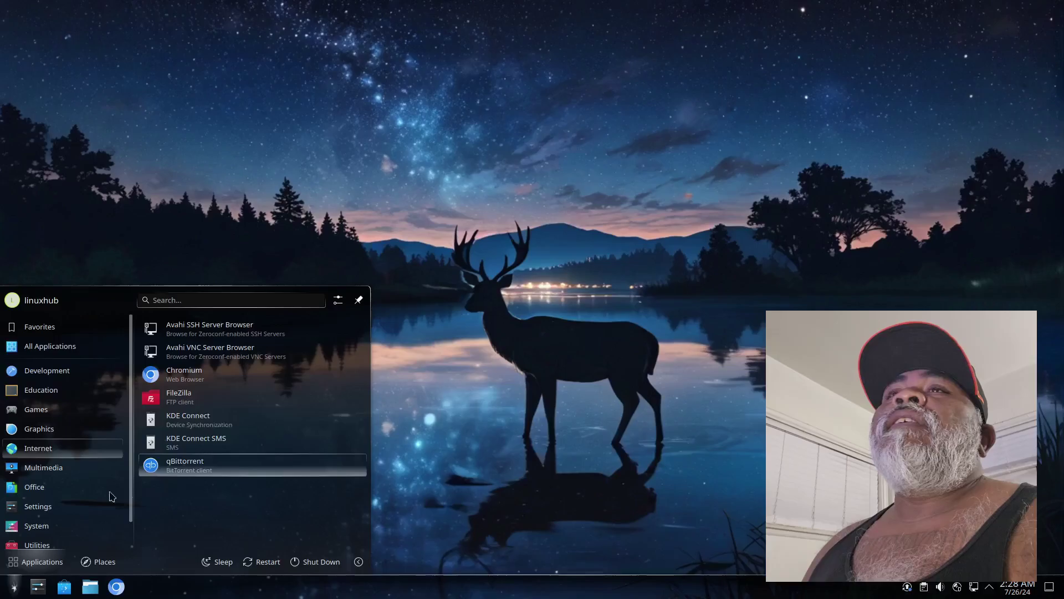
{"action": "mouse_move", "coordinate": [48, 473]}
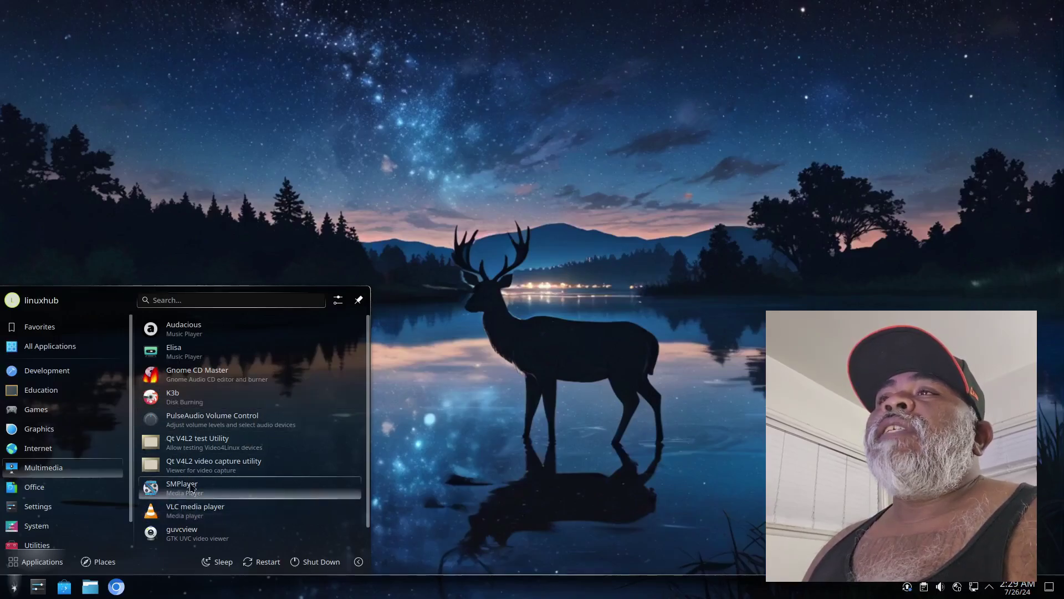
{"action": "scroll", "coordinate": [249, 477], "scroll_direction": "down", "scroll_amount": 1}
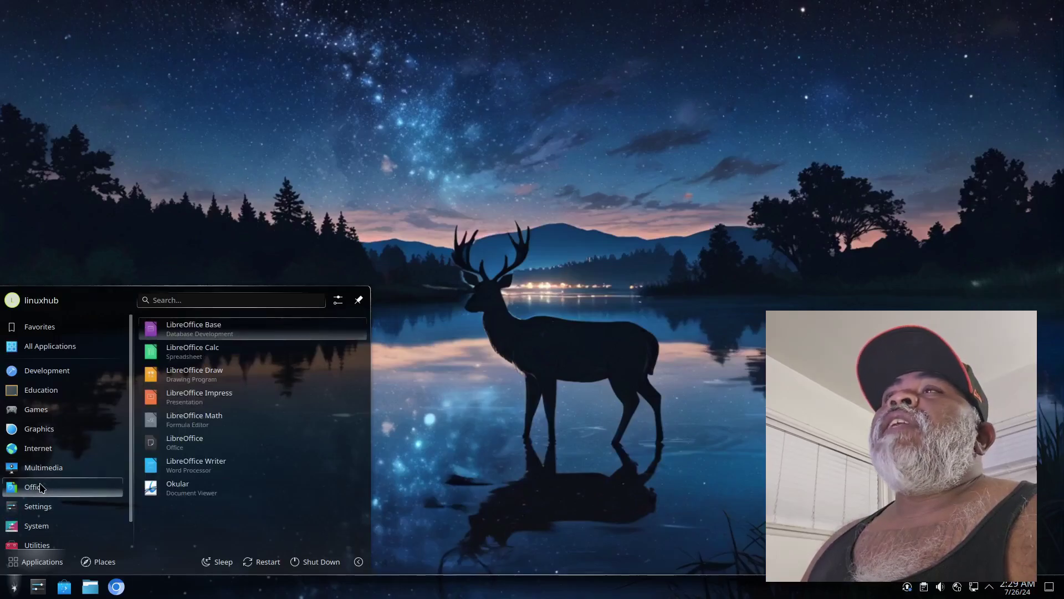
{"action": "mouse_move", "coordinate": [54, 513]}
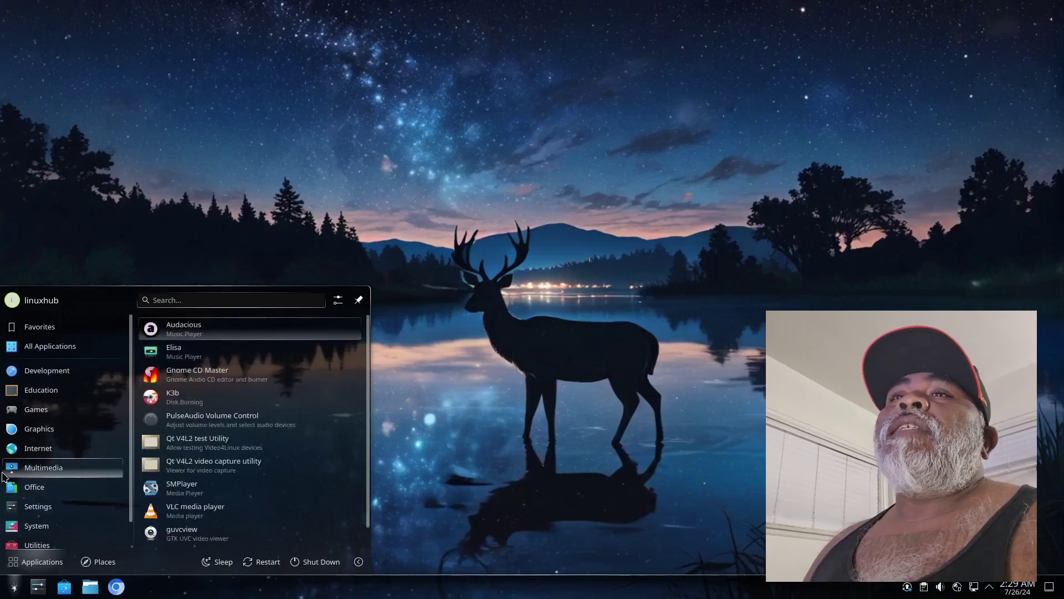
Scroll the System category's app list down to Oshin Sahayak, System Monitor and ezmaint
{"action": "scroll", "coordinate": [54, 477], "scroll_direction": "down", "scroll_amount": 1}
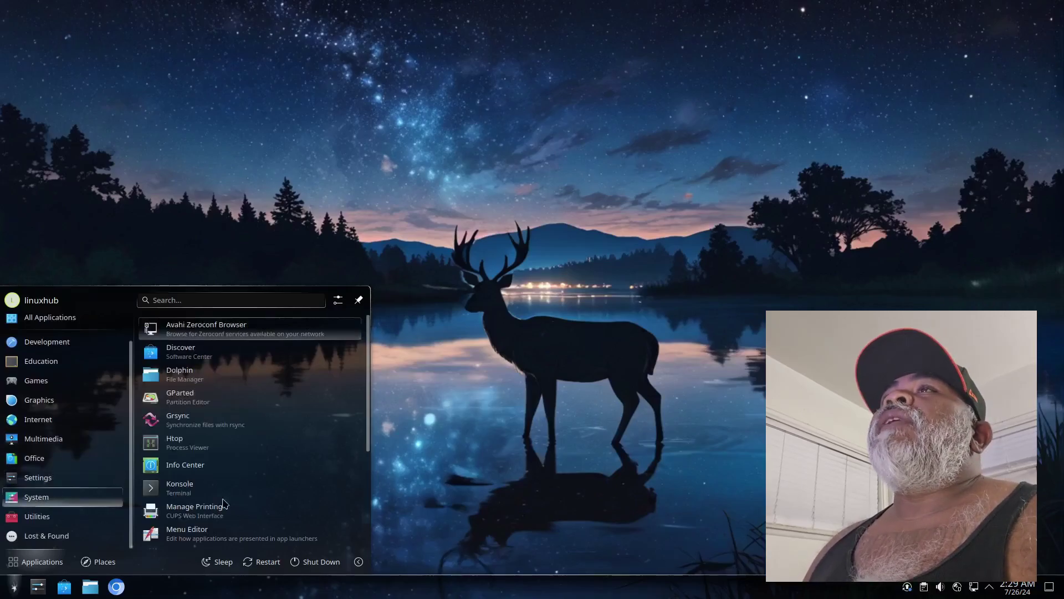
{"action": "scroll", "coordinate": [268, 398], "scroll_direction": "down", "scroll_amount": 3}
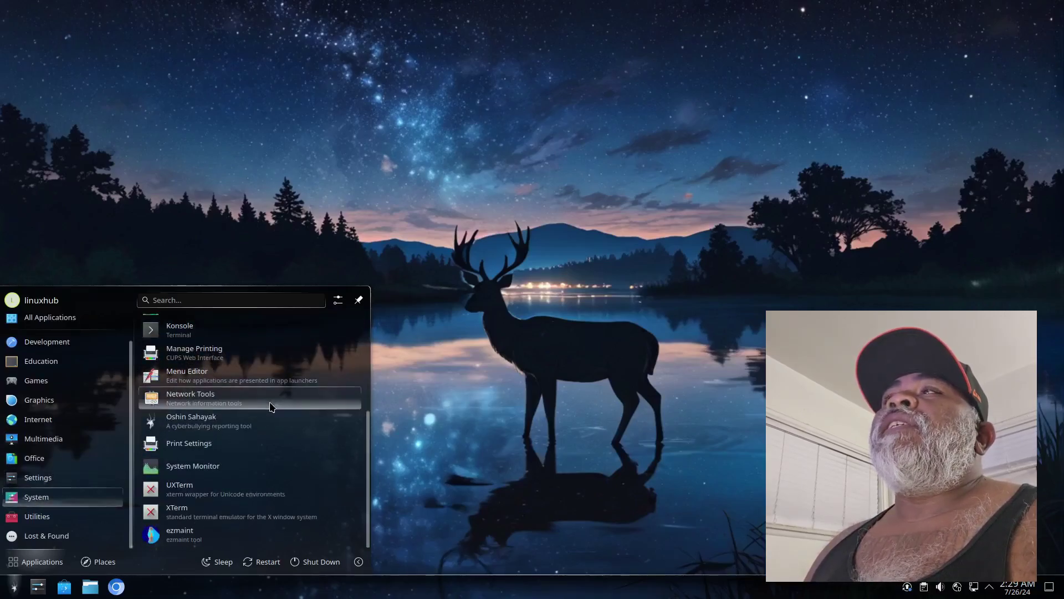
{"action": "scroll", "coordinate": [270, 406], "scroll_direction": "up", "scroll_amount": 3}
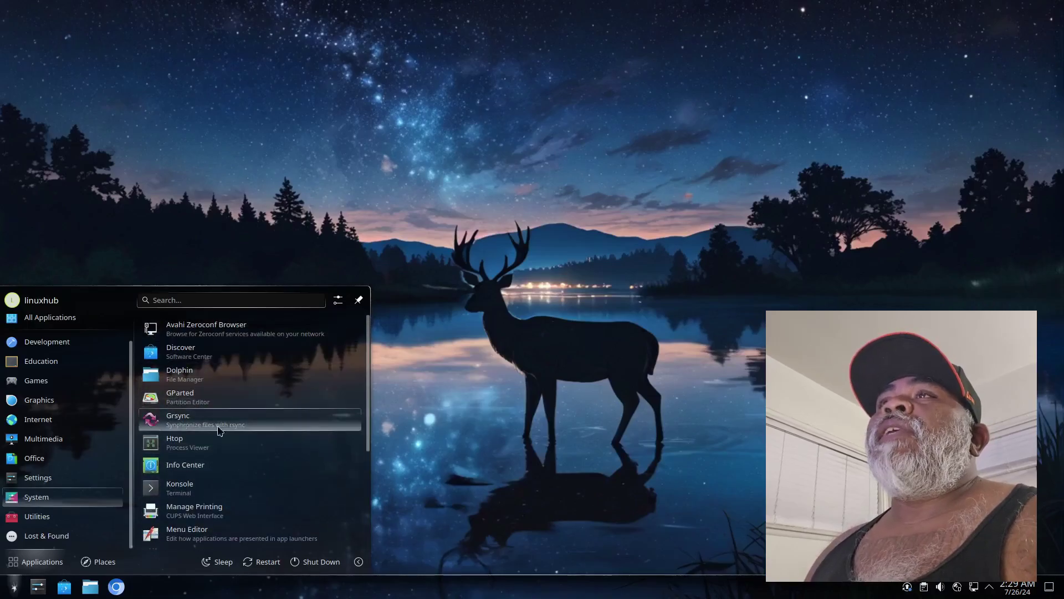
{"action": "scroll", "coordinate": [251, 447], "scroll_direction": "down", "scroll_amount": 2}
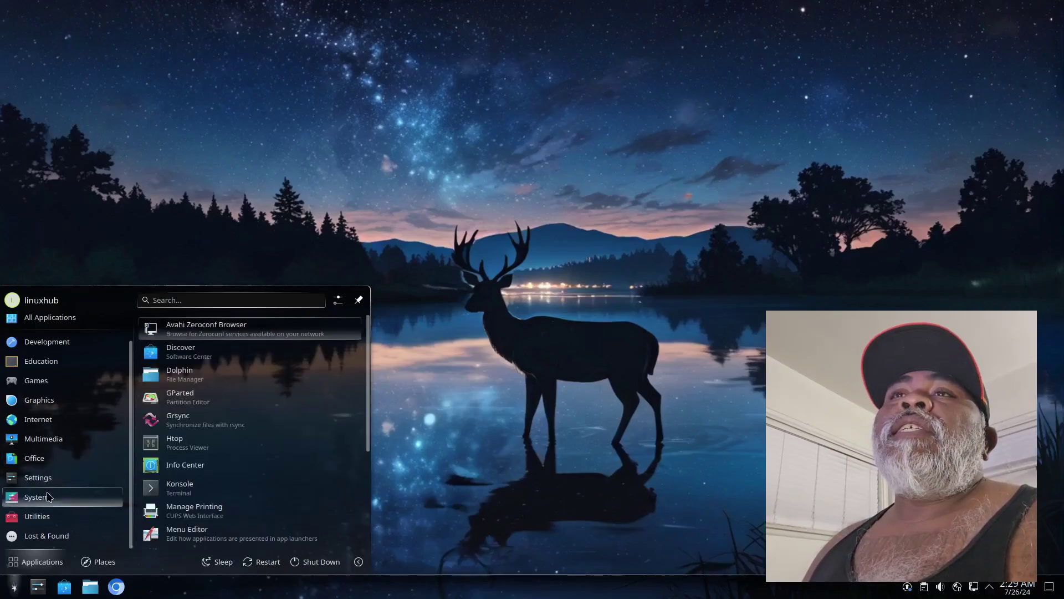
{"action": "scroll", "coordinate": [316, 484], "scroll_direction": "down", "scroll_amount": 2}
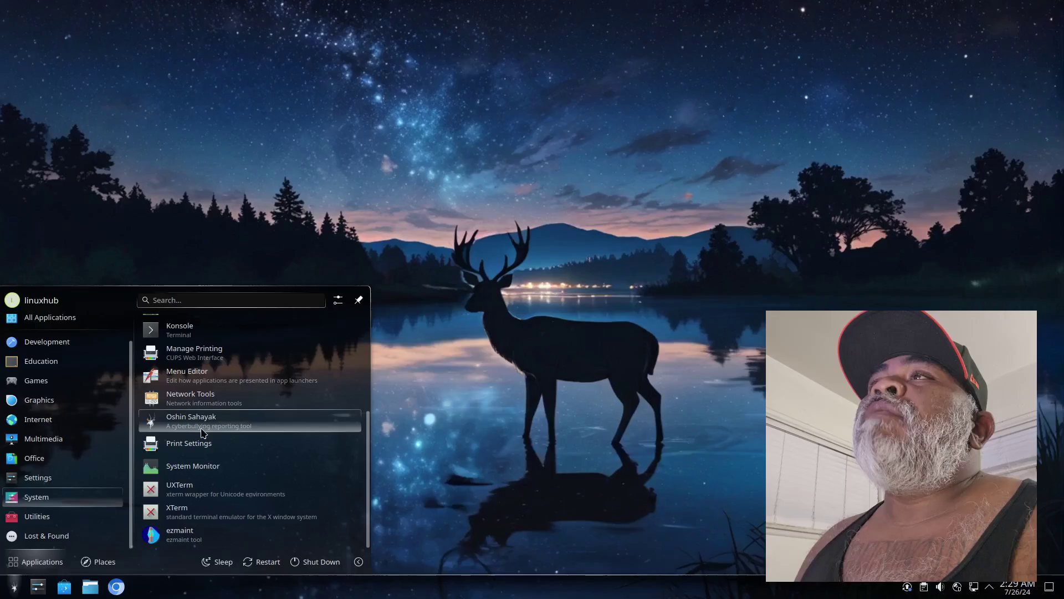
Launch Oshin Sahayak, review its five cyberbullying report categories, close it and reopen the launcher
{"action": "left_click", "coordinate": [227, 423]}
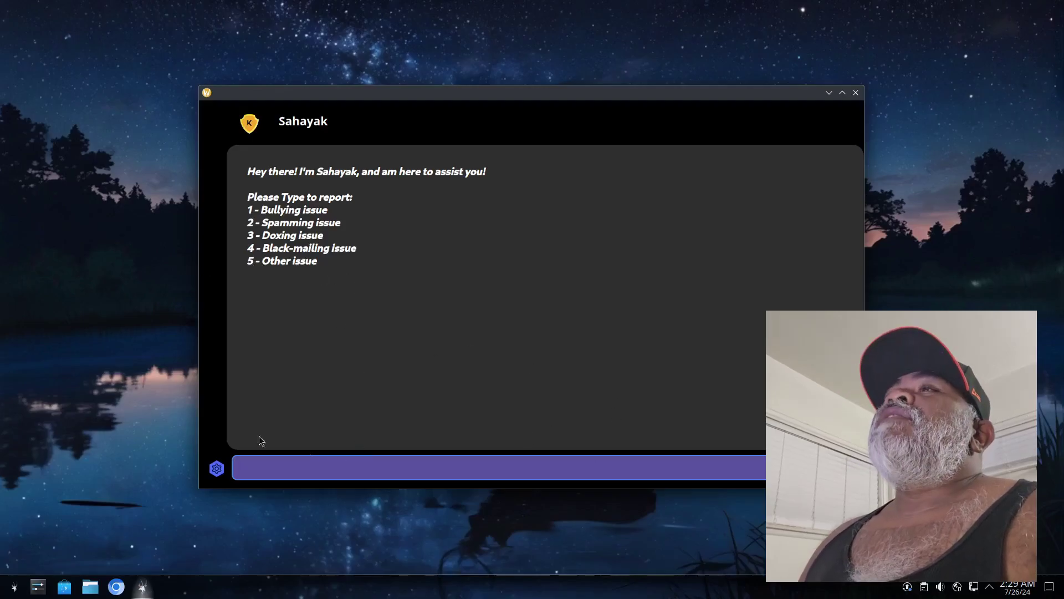
{"action": "left_click", "coordinate": [856, 93]}
{"action": "left_click", "coordinate": [16, 586]}
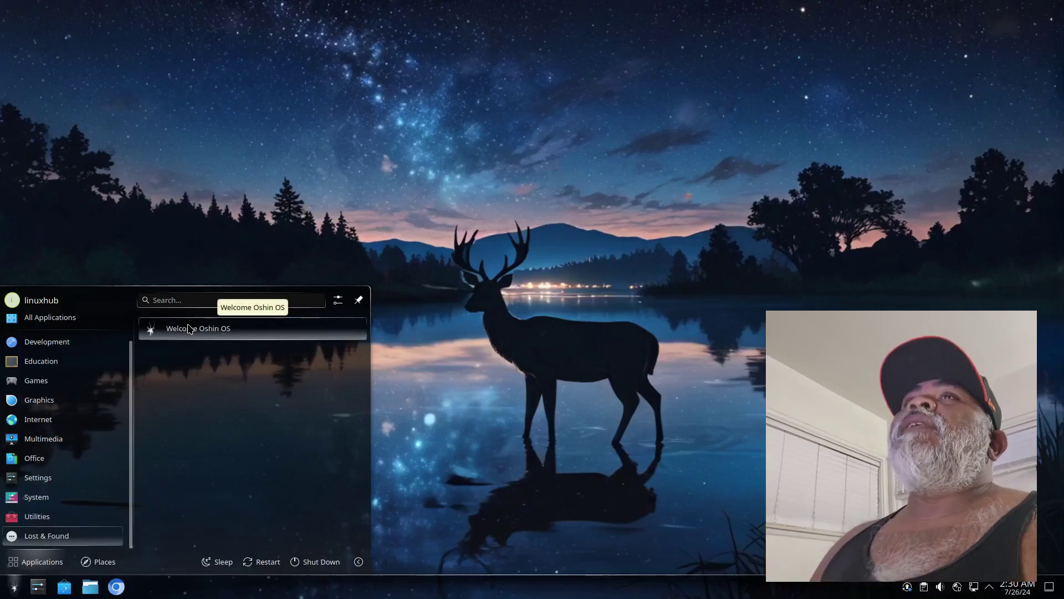
Dismiss the launcher by clicking the desktop, leaving the deer-in-starlit-lake wallpaper and panel visible
{"action": "left_click", "coordinate": [402, 191]}
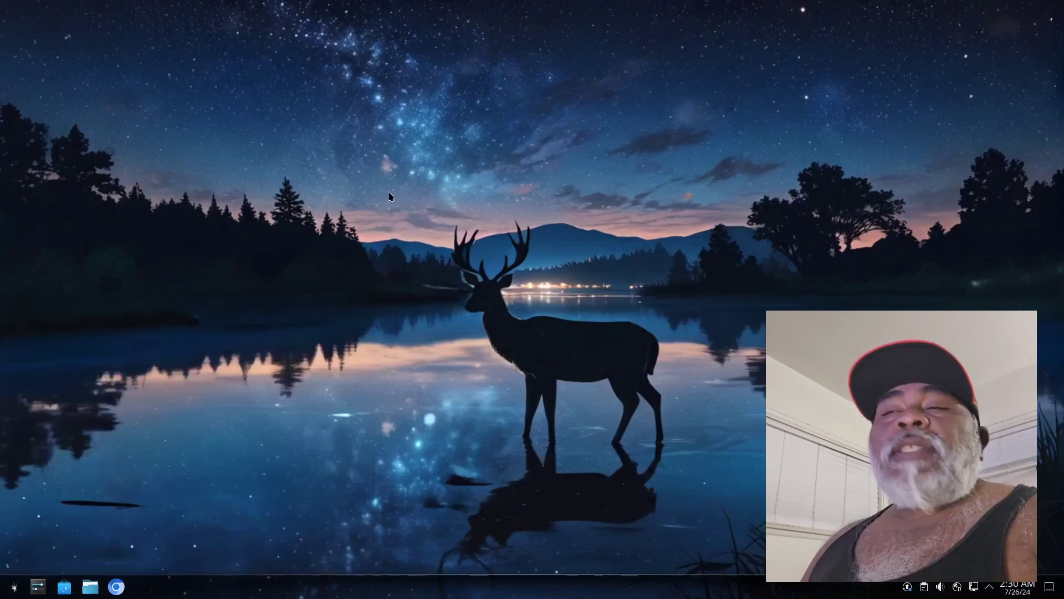